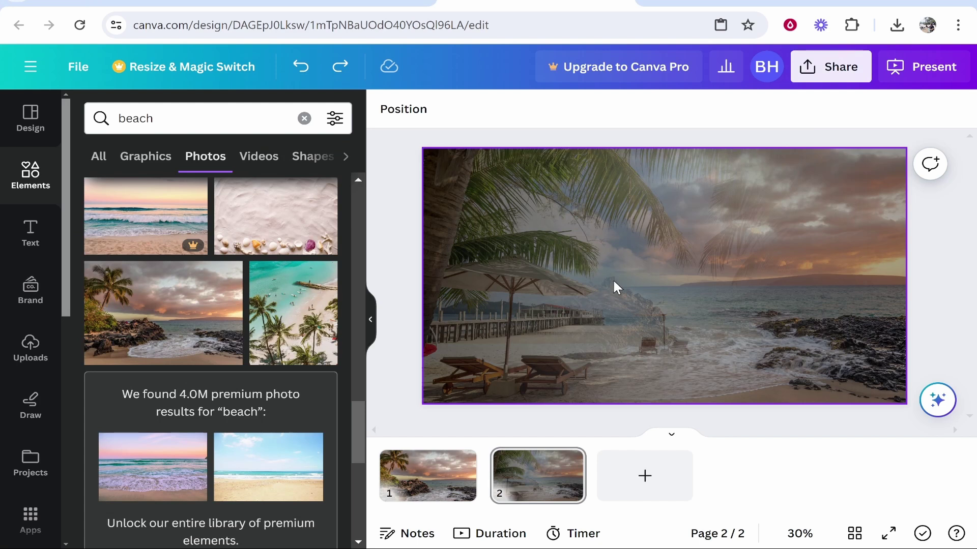
Review pages 1 and 2, restoring the umbrella beach photo on page 1 with Ctrl+Y
{"action": "left_click", "coordinate": [431, 488]}
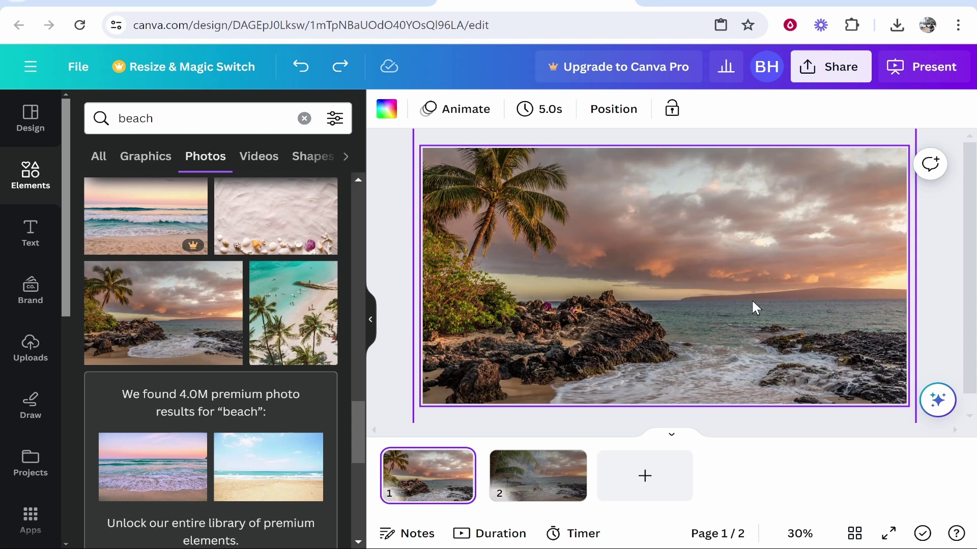
{"action": "left_click", "coordinate": [691, 294]}
{"action": "key", "text": "ctrl+y"}
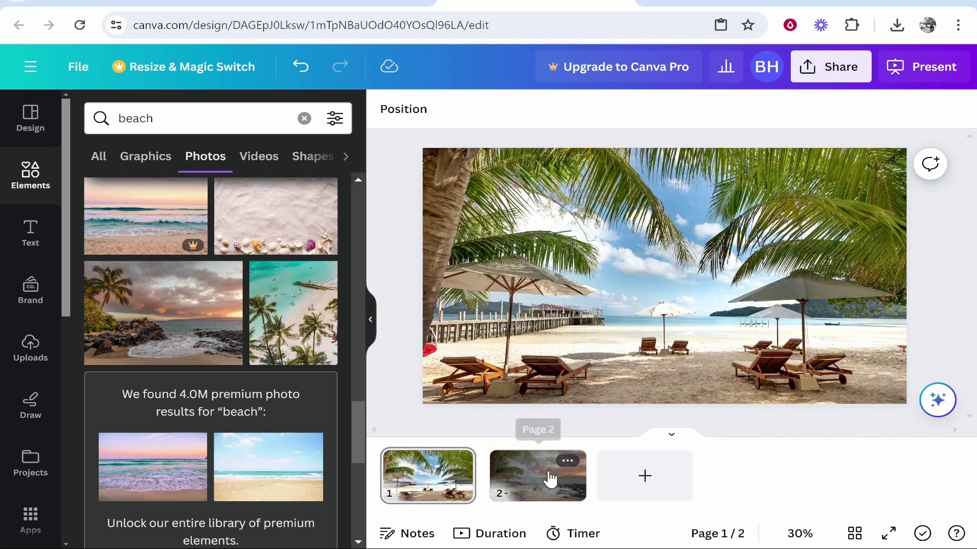
{"action": "left_click", "coordinate": [538, 491]}
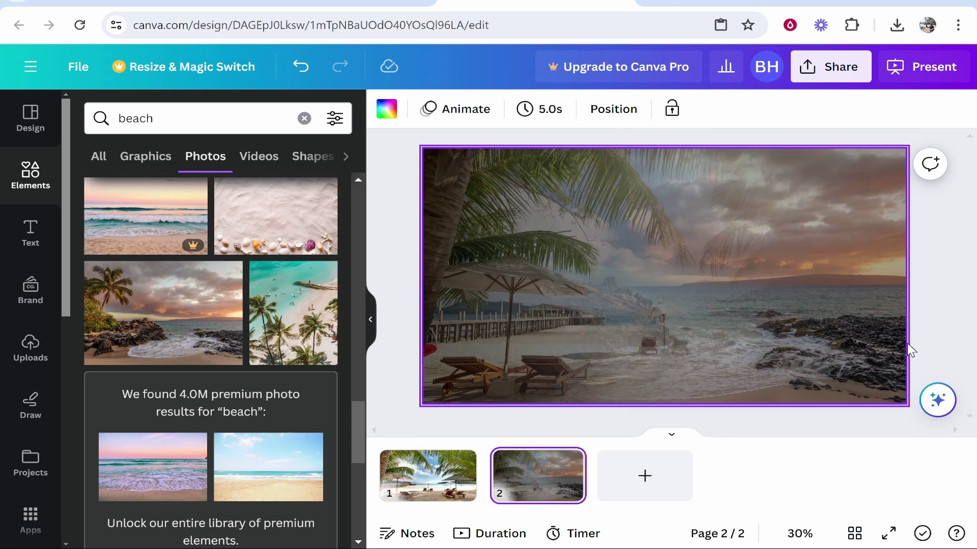
{"action": "left_click", "coordinate": [923, 240]}
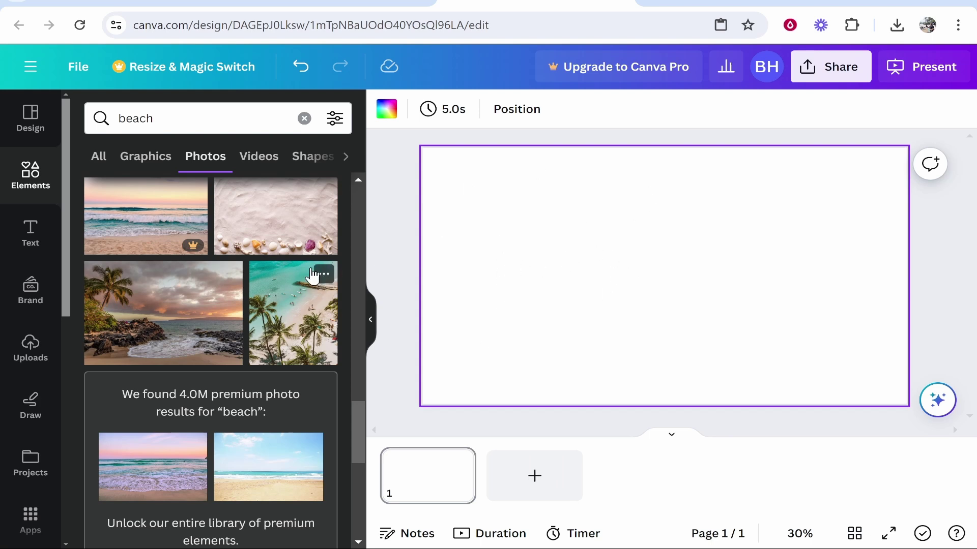
Fill page 1 with the turquoise beach photo, undoing an accidental hammock photo drop
{"action": "scroll", "coordinate": [269, 275], "scroll_direction": "up", "scroll_amount": 3}
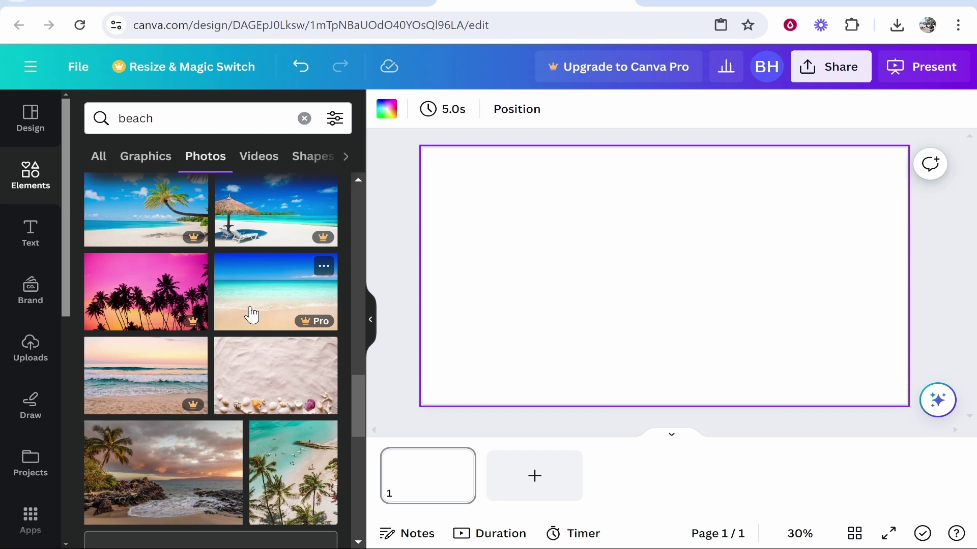
{"action": "scroll", "coordinate": [250, 316], "scroll_direction": "up", "scroll_amount": 2}
{"action": "scroll", "coordinate": [208, 317], "scroll_direction": "up", "scroll_amount": 3}
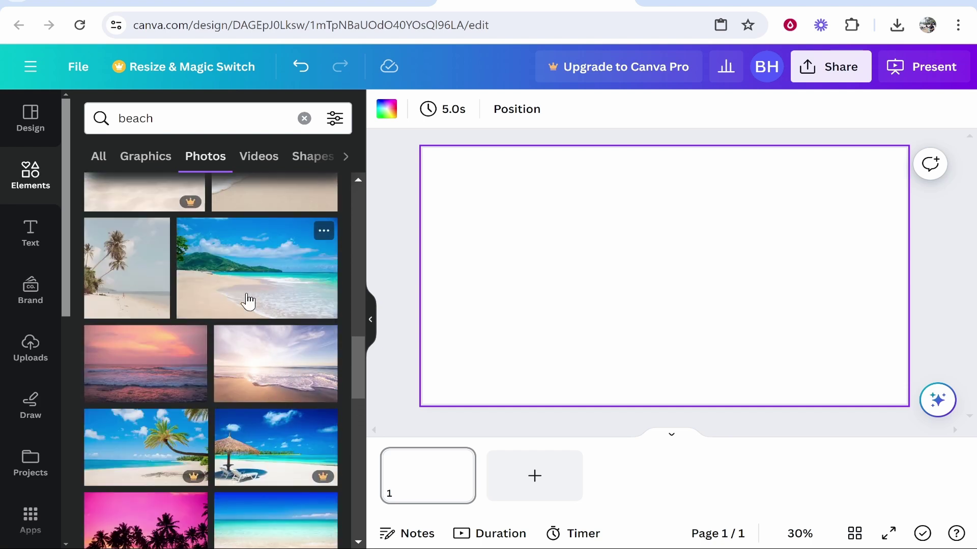
{"action": "left_click_drag", "start_coordinate": [246, 299], "coordinate": [519, 255]}
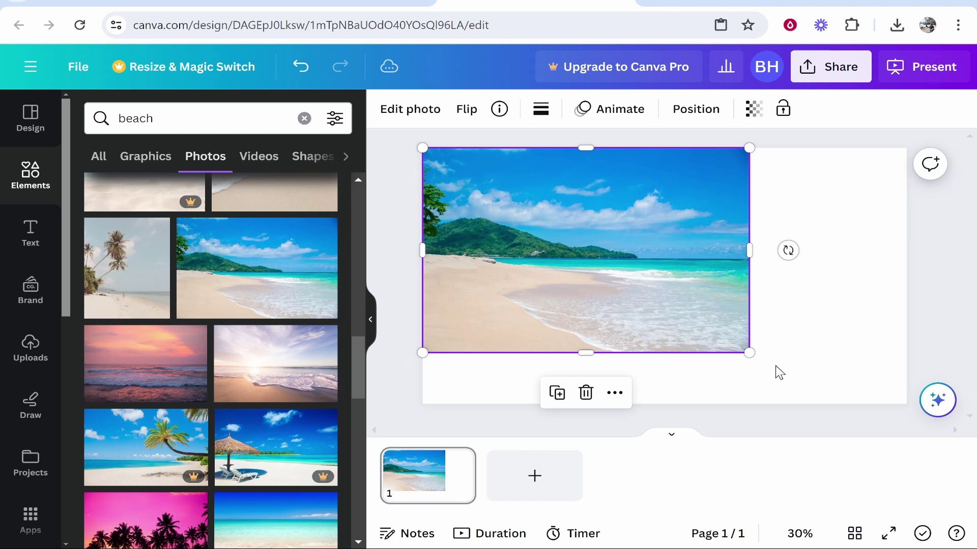
{"action": "left_click_drag", "start_coordinate": [749, 352], "coordinate": [943, 406]}
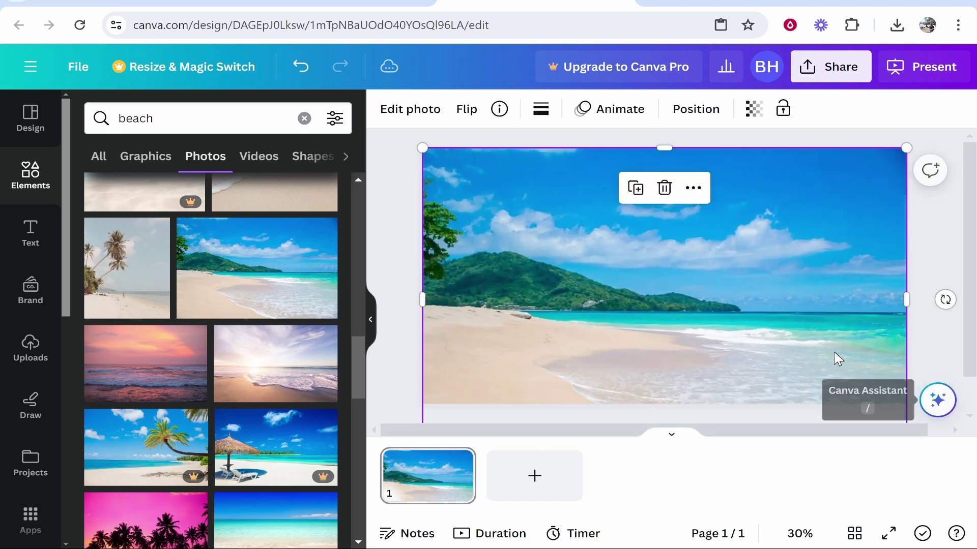
{"action": "left_click_drag", "start_coordinate": [832, 356], "coordinate": [804, 323]}
{"action": "left_click", "coordinate": [945, 272]}
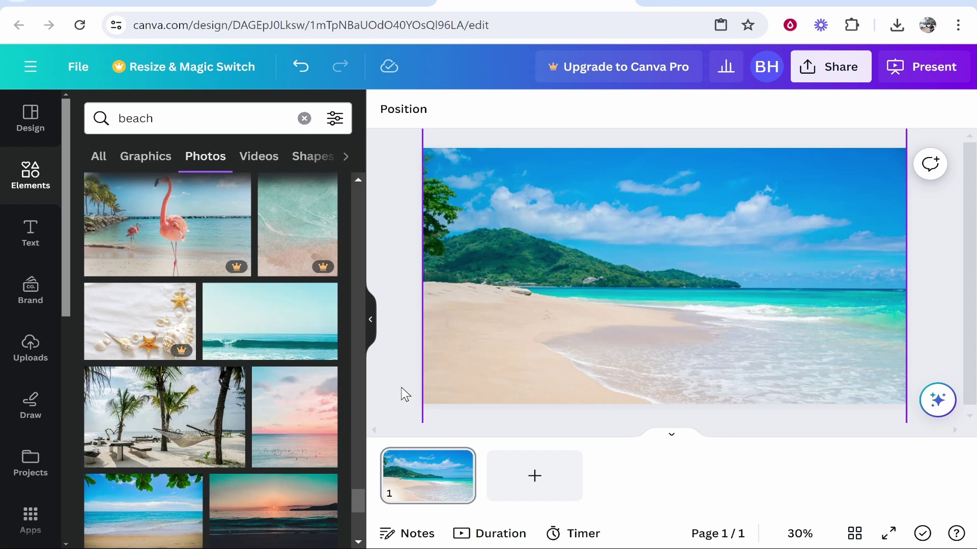
{"action": "left_click_drag", "start_coordinate": [165, 417], "coordinate": [611, 245]}
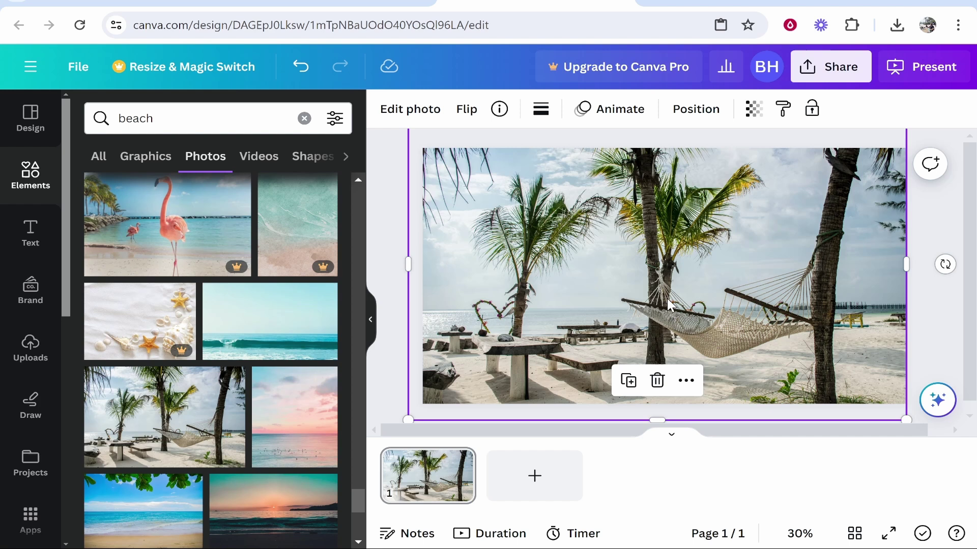
{"action": "key", "text": "ctrl+z"}
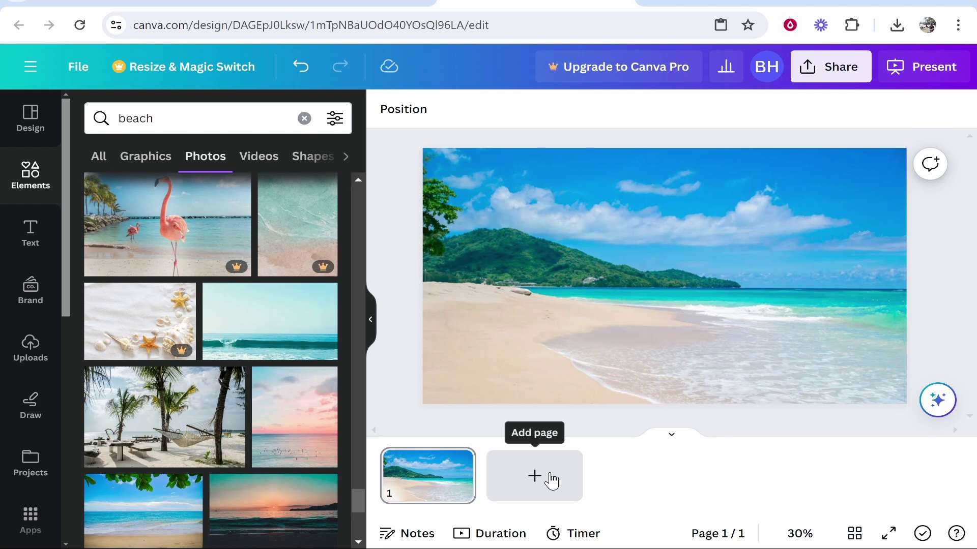
Add a second page and enlarge the hammock photo to cover it fully
{"action": "left_click", "coordinate": [529, 478]}
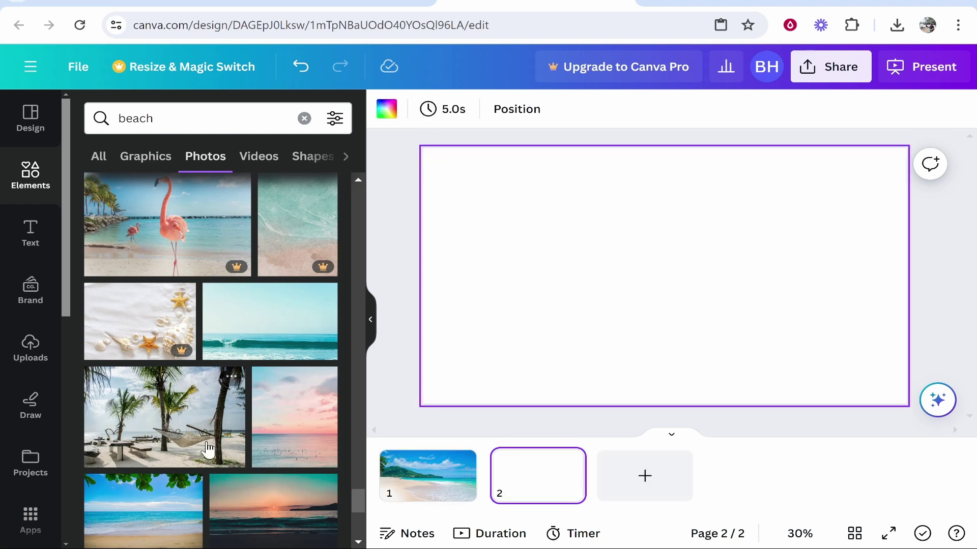
{"action": "left_click_drag", "start_coordinate": [164, 417], "coordinate": [542, 230]}
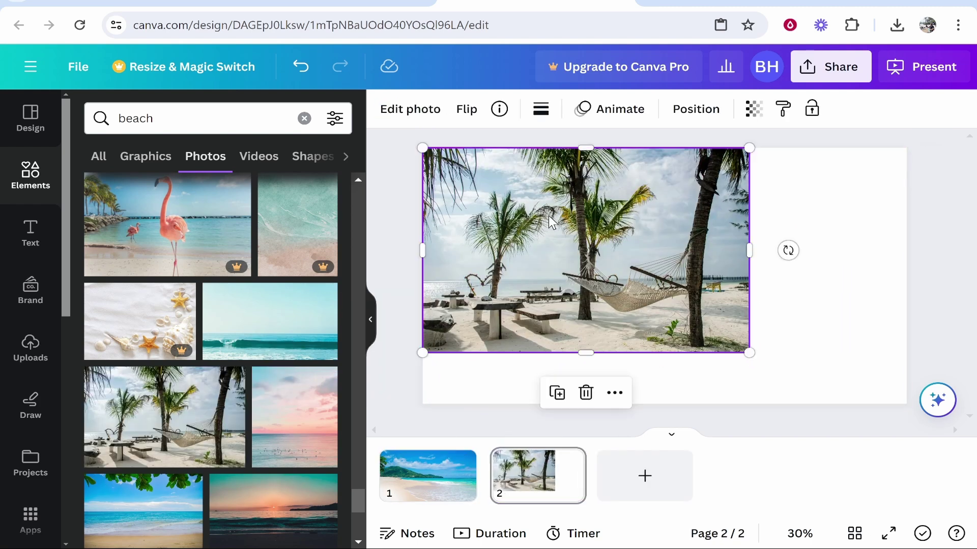
{"action": "left_click_drag", "start_coordinate": [748, 351], "coordinate": [916, 426]}
{"action": "left_click_drag", "start_coordinate": [854, 377], "coordinate": [847, 307]}
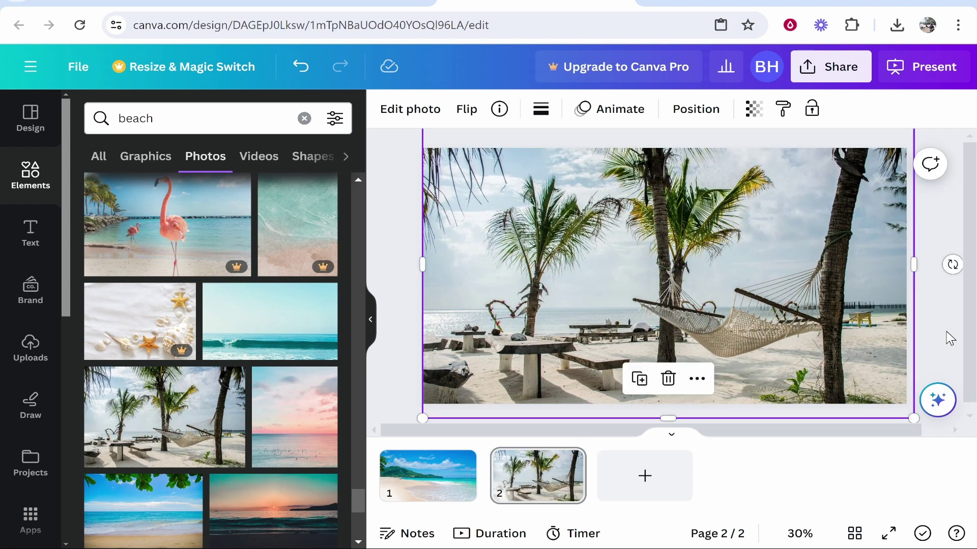
{"action": "left_click", "coordinate": [460, 414]}
Compare page 1 and page 2 to check both photos
{"action": "left_click", "coordinate": [424, 498]}
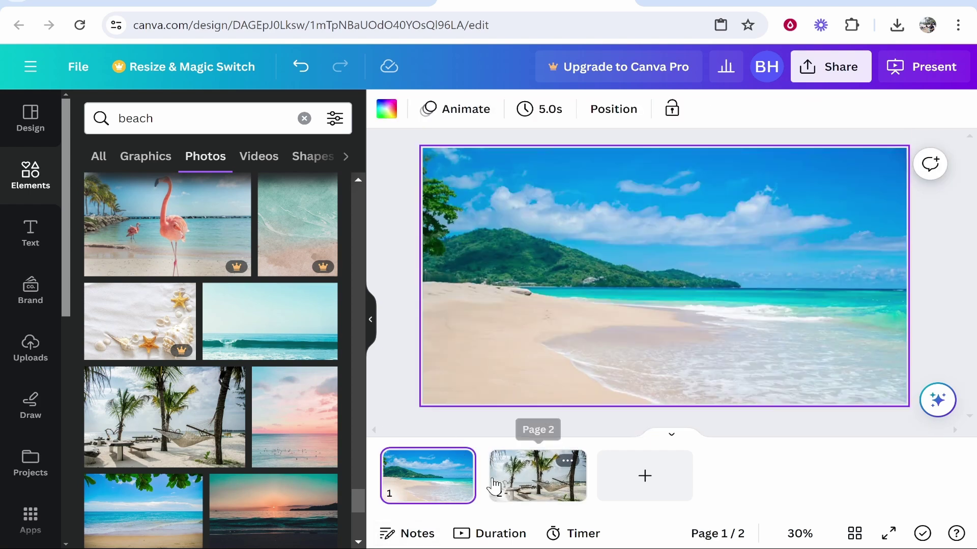
{"action": "left_click", "coordinate": [507, 496]}
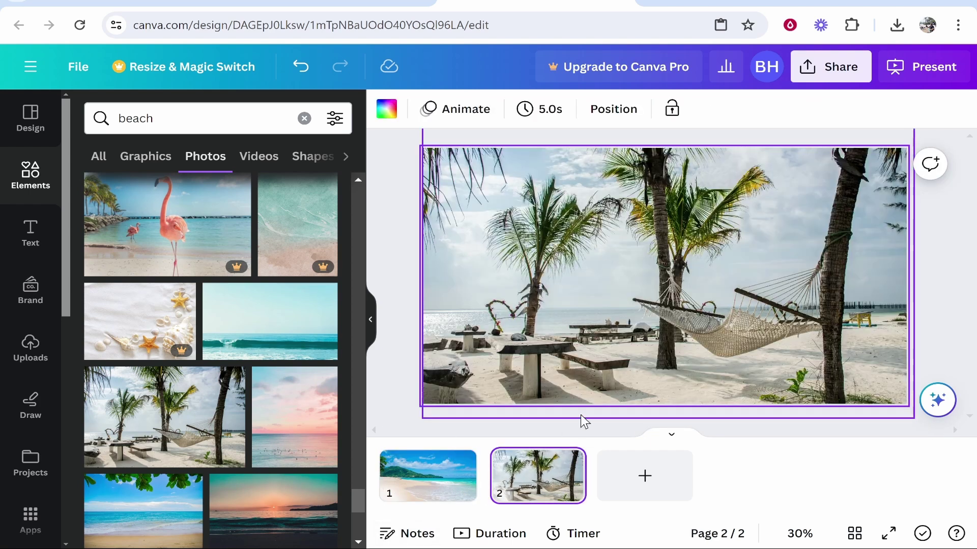
{"action": "left_click", "coordinate": [441, 483]}
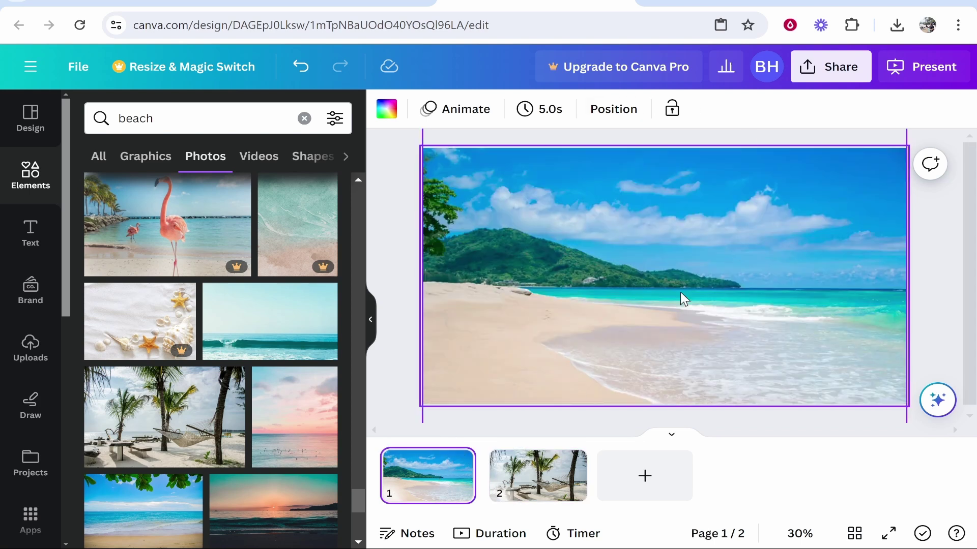
{"action": "left_click", "coordinate": [410, 206]}
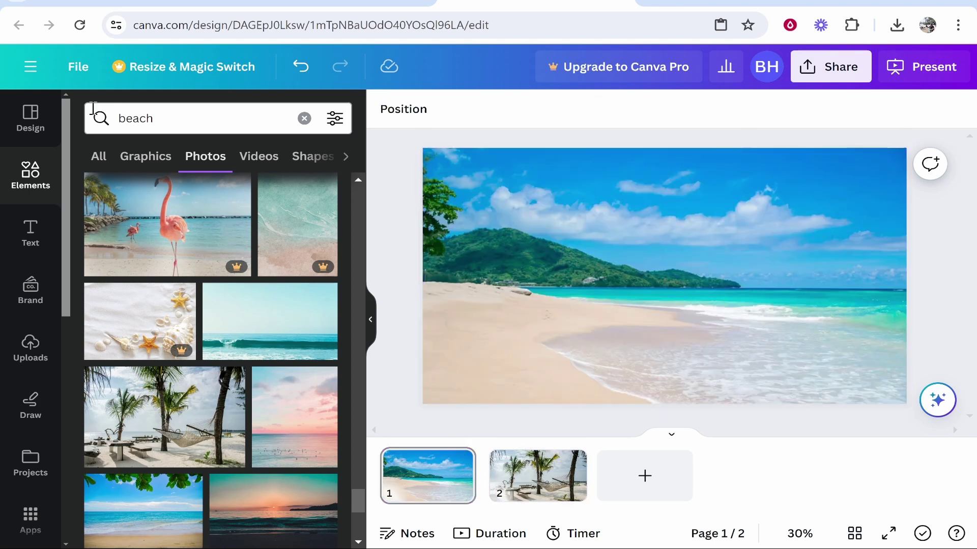
Search Elements for 'gradient' and browse the results
{"action": "left_click", "coordinate": [194, 121]}
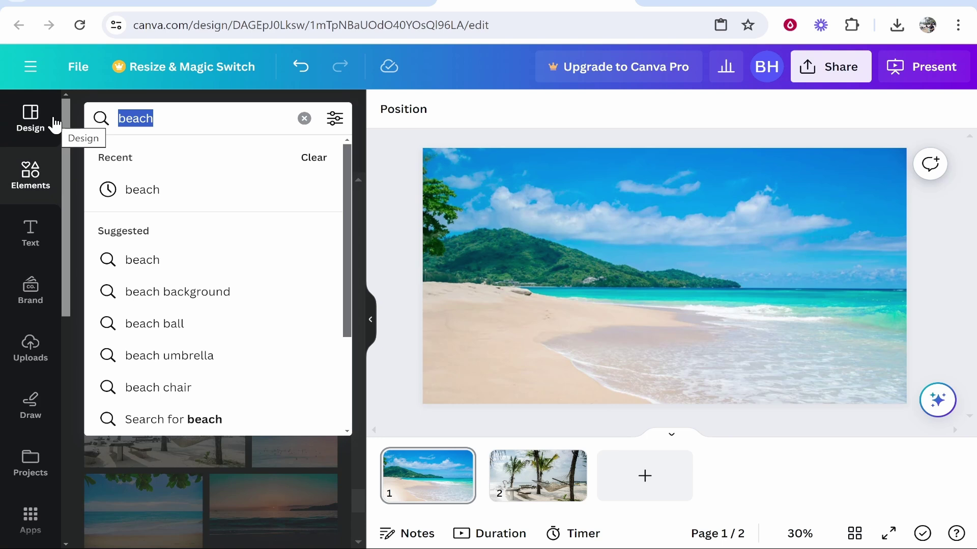
{"action": "type", "text": "gradient"}
{"action": "key", "text": "Return"}
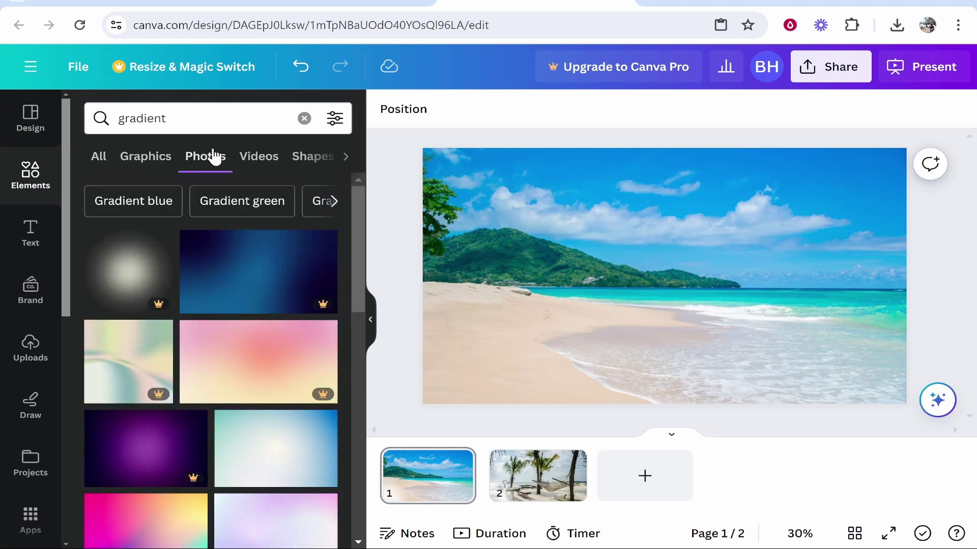
{"action": "scroll", "coordinate": [252, 244], "scroll_direction": "down", "scroll_amount": 10}
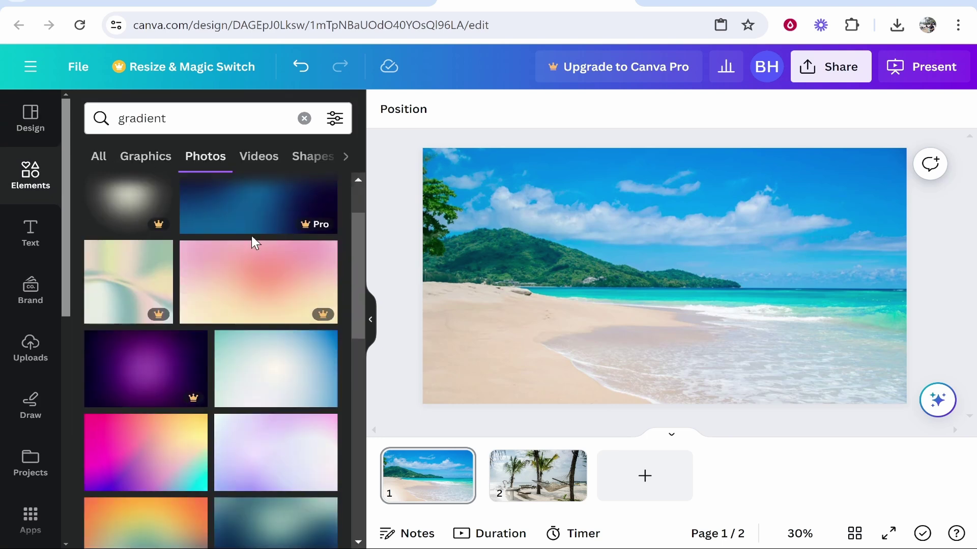
{"action": "scroll", "coordinate": [265, 279], "scroll_direction": "down", "scroll_amount": 5}
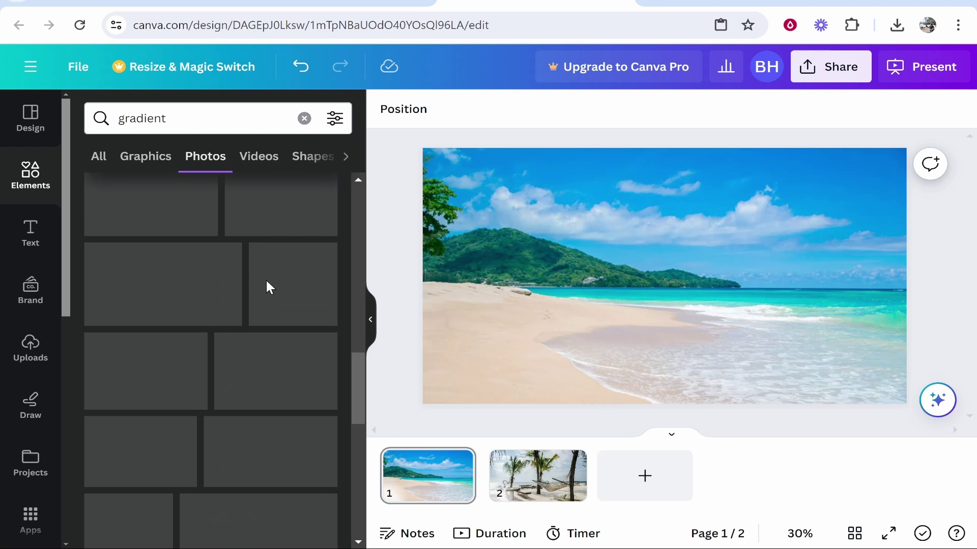
{"action": "scroll", "coordinate": [199, 282], "scroll_direction": "up", "scroll_amount": 5}
Switch to gradient Graphics and scroll down to the grey-to-black gradient tile
{"action": "left_click", "coordinate": [145, 156]}
{"action": "left_click", "coordinate": [214, 157]}
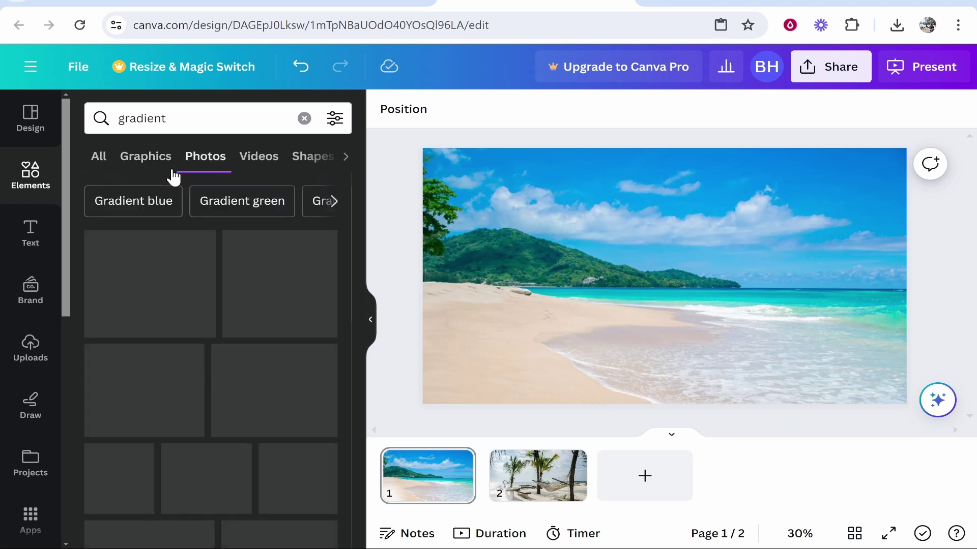
{"action": "left_click", "coordinate": [145, 160]}
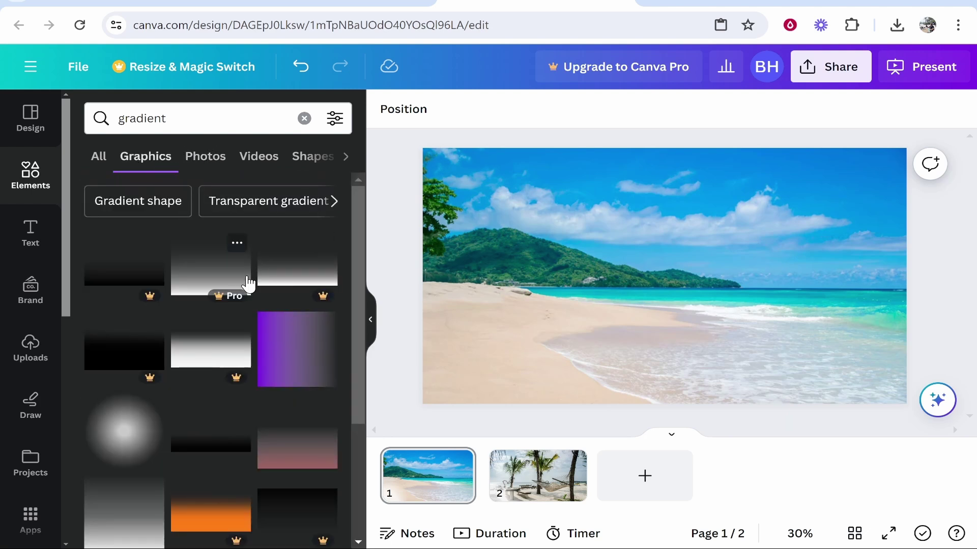
{"action": "scroll", "coordinate": [247, 284], "scroll_direction": "down", "scroll_amount": 10}
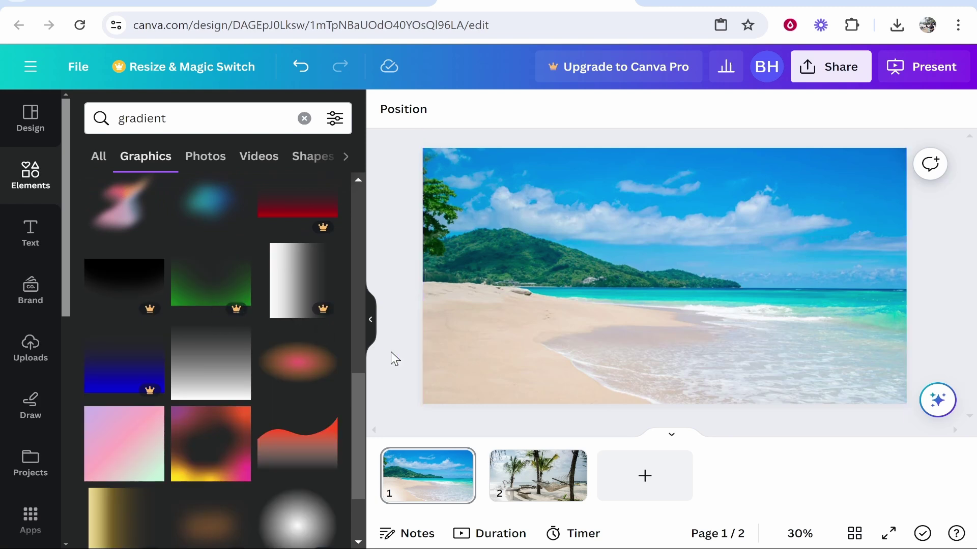
{"action": "scroll", "coordinate": [217, 388], "scroll_direction": "down", "scroll_amount": 5}
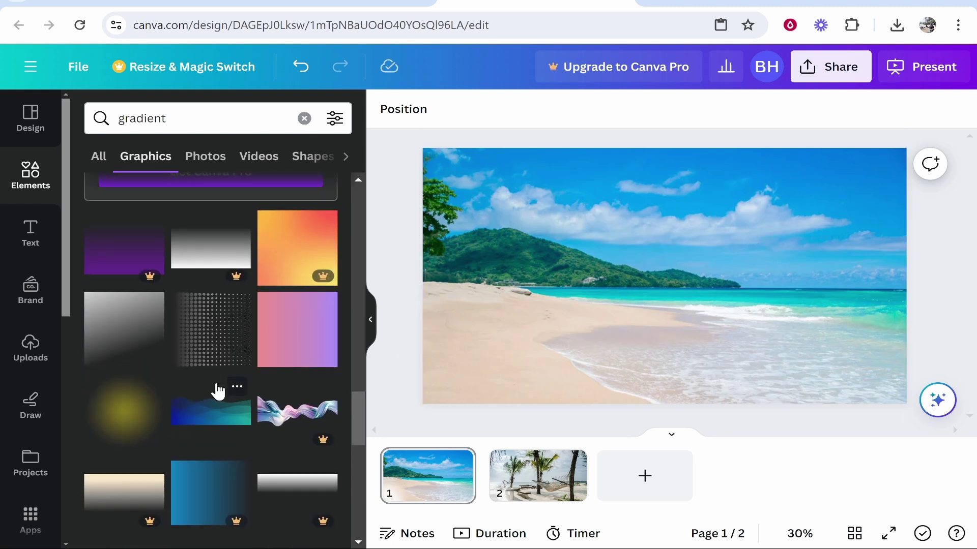
{"action": "scroll", "coordinate": [218, 388], "scroll_direction": "down", "scroll_amount": 10}
{"action": "scroll", "coordinate": [218, 383], "scroll_direction": "down", "scroll_amount": 10}
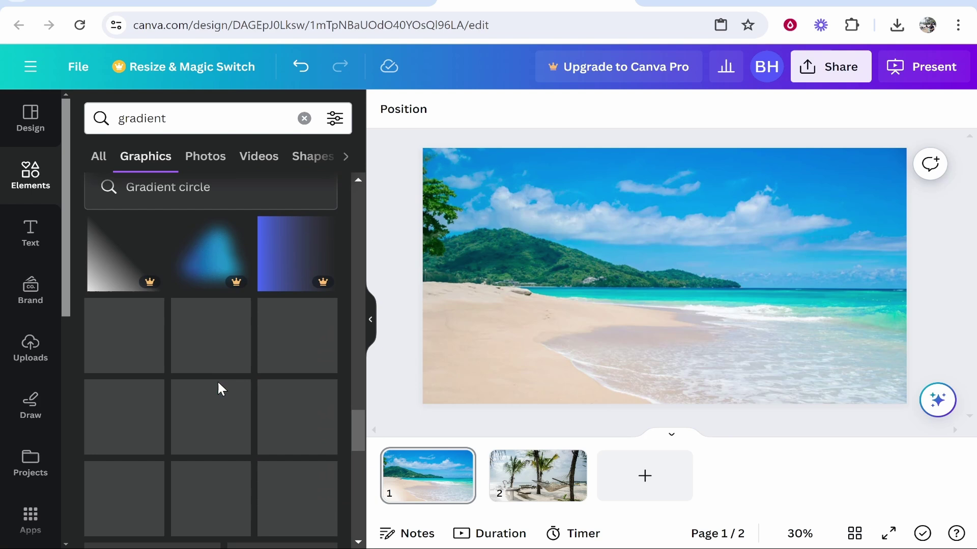
{"action": "scroll", "coordinate": [218, 380], "scroll_direction": "down", "scroll_amount": 5}
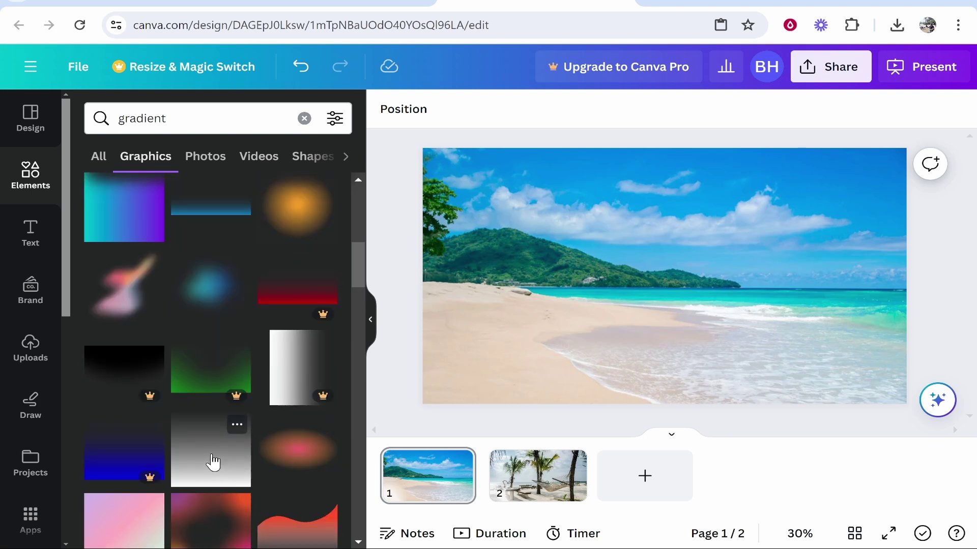
Drop the grey-to-black gradient onto the upper right of page 1, rotate it -90°, and enlarge it
{"action": "left_click_drag", "start_coordinate": [213, 462], "coordinate": [562, 355]}
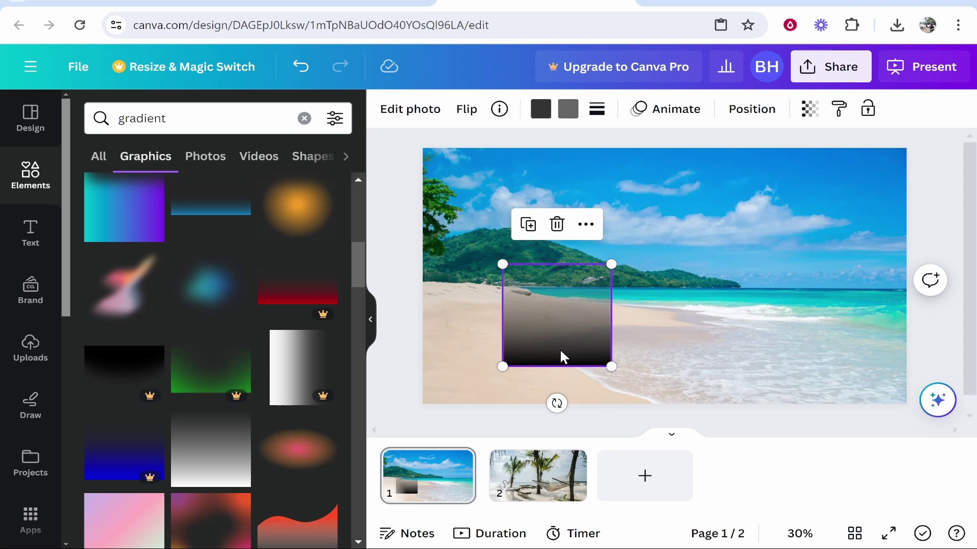
{"action": "left_click_drag", "start_coordinate": [542, 305], "coordinate": [667, 306]}
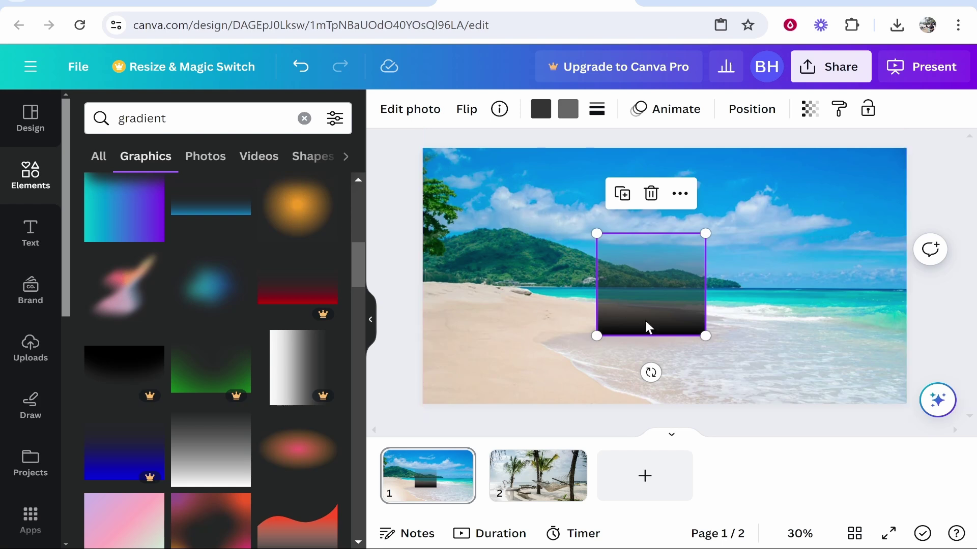
{"action": "left_click_drag", "start_coordinate": [645, 319], "coordinate": [661, 336]}
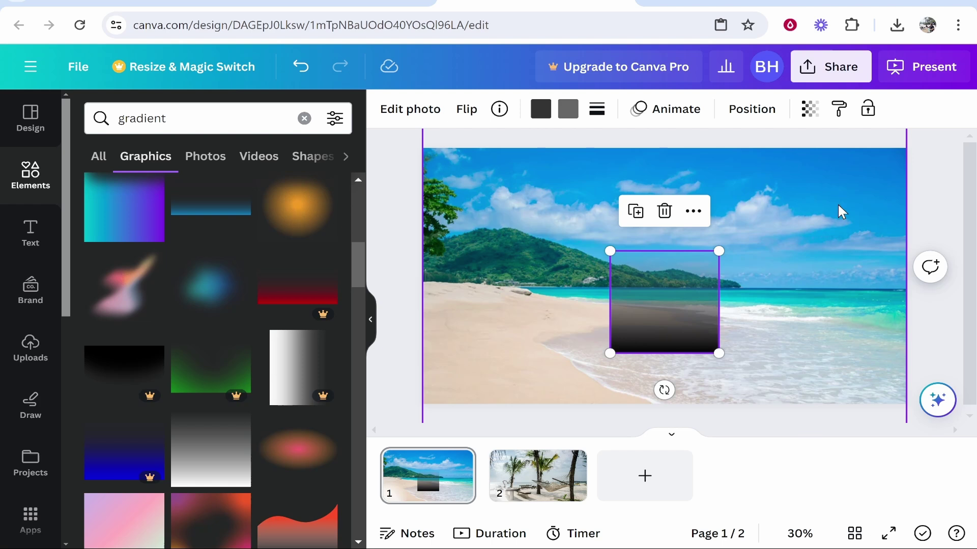
{"action": "left_click_drag", "start_coordinate": [694, 291], "coordinate": [834, 223]}
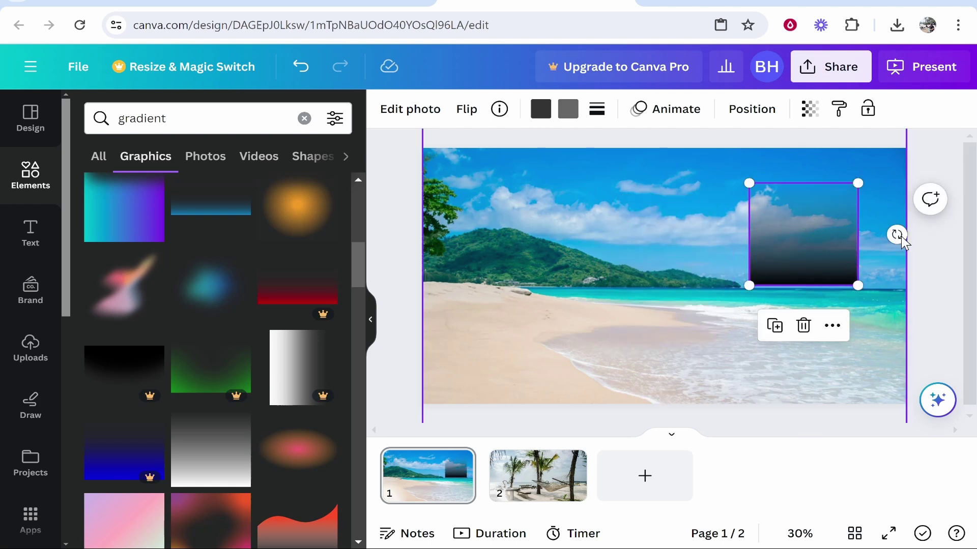
{"action": "left_click_drag", "start_coordinate": [896, 234], "coordinate": [800, 132]}
{"action": "left_click_drag", "start_coordinate": [842, 231], "coordinate": [846, 229]}
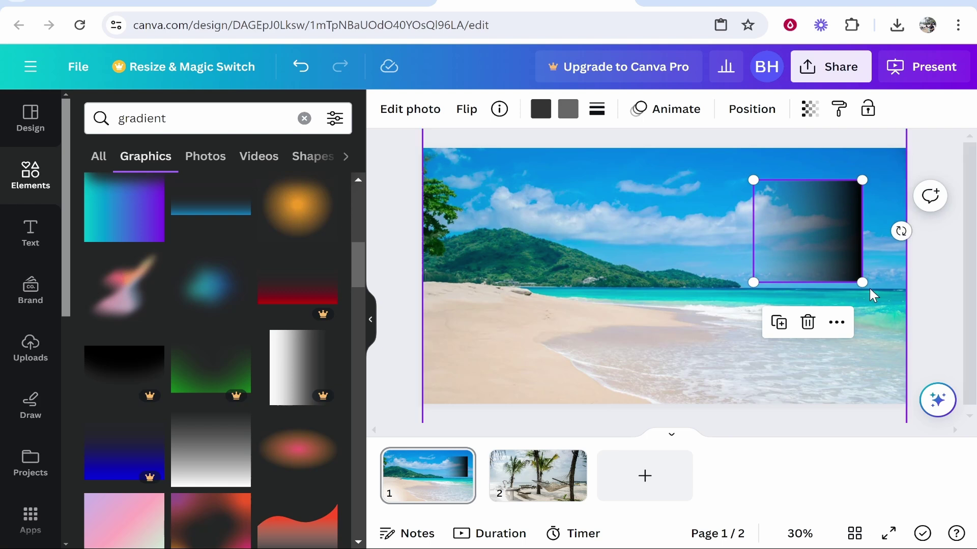
{"action": "left_click_drag", "start_coordinate": [862, 283], "coordinate": [959, 370]}
{"action": "left_click_drag", "start_coordinate": [878, 321], "coordinate": [838, 293]}
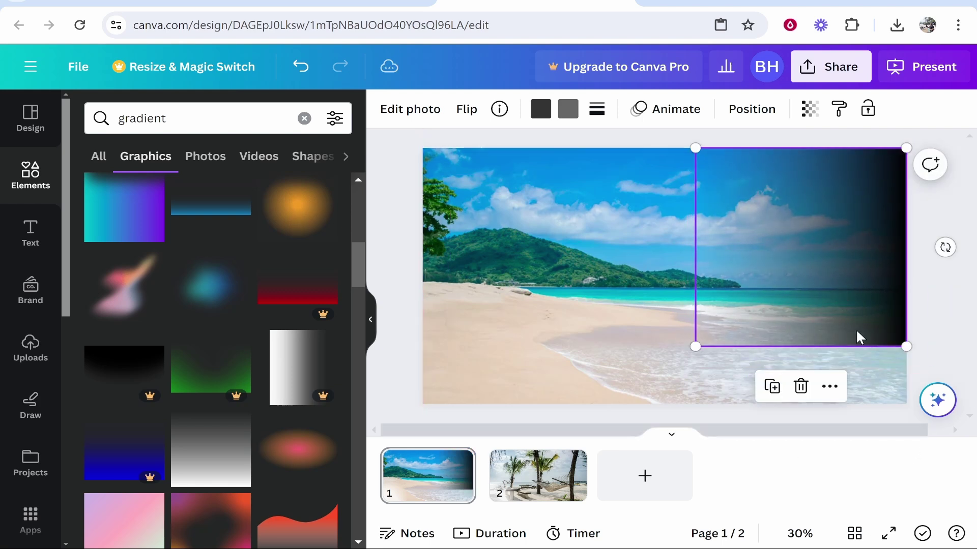
Stretch the gradient to full page height and paste a duplicate on top of it
{"action": "left_click_drag", "start_coordinate": [692, 349], "coordinate": [633, 404]}
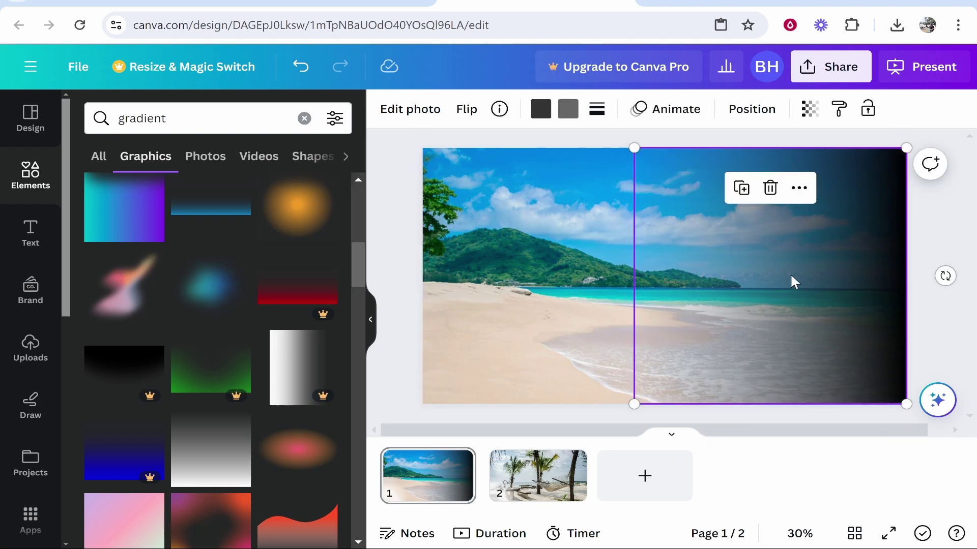
{"action": "right_click", "coordinate": [765, 235]}
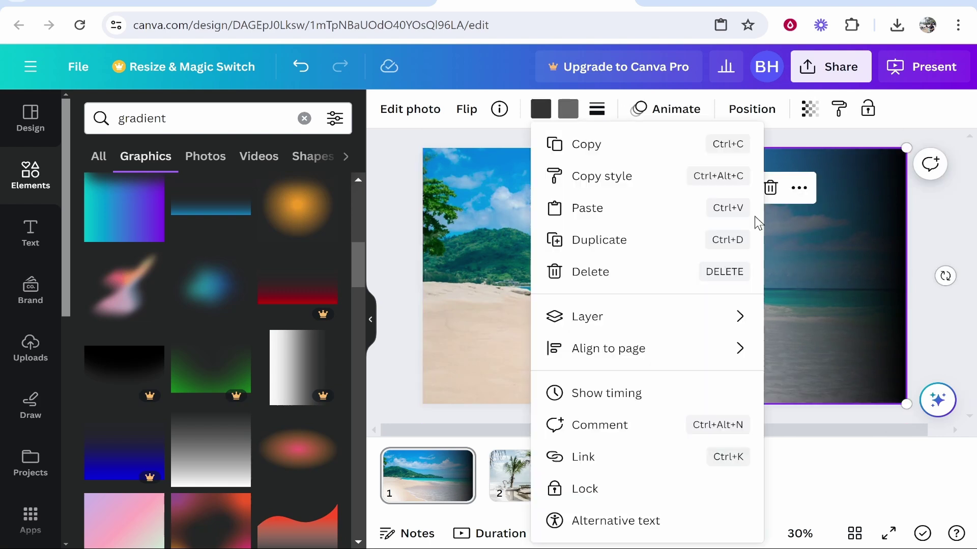
{"action": "left_click", "coordinate": [614, 149]}
{"action": "right_click", "coordinate": [797, 253]}
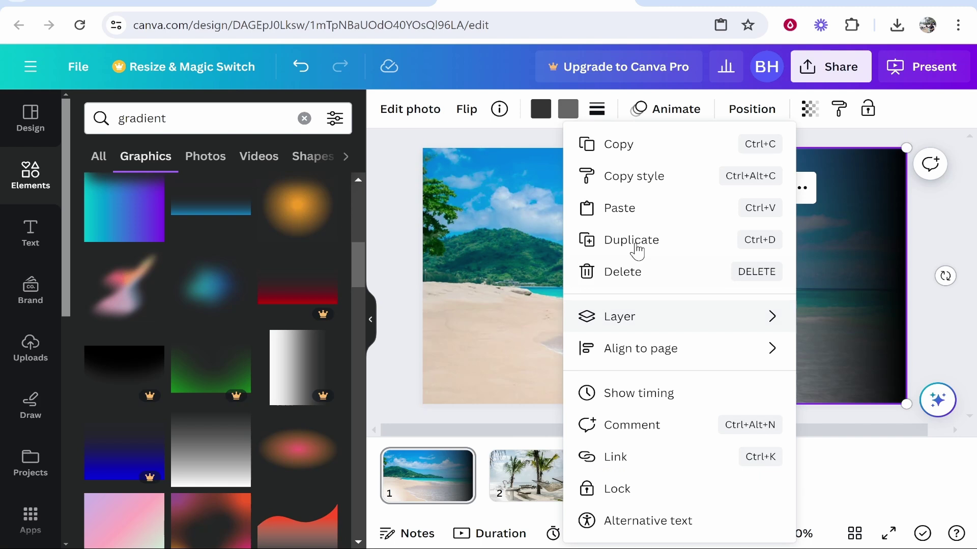
{"action": "left_click", "coordinate": [629, 210]}
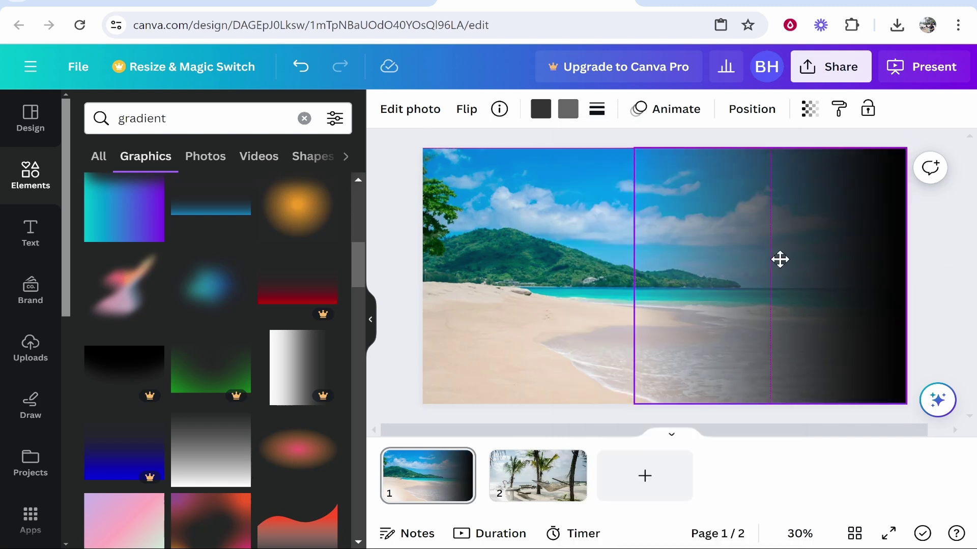
Marquee-select both stacked gradients together
{"action": "left_click", "coordinate": [964, 251]}
{"action": "left_click", "coordinate": [831, 203]}
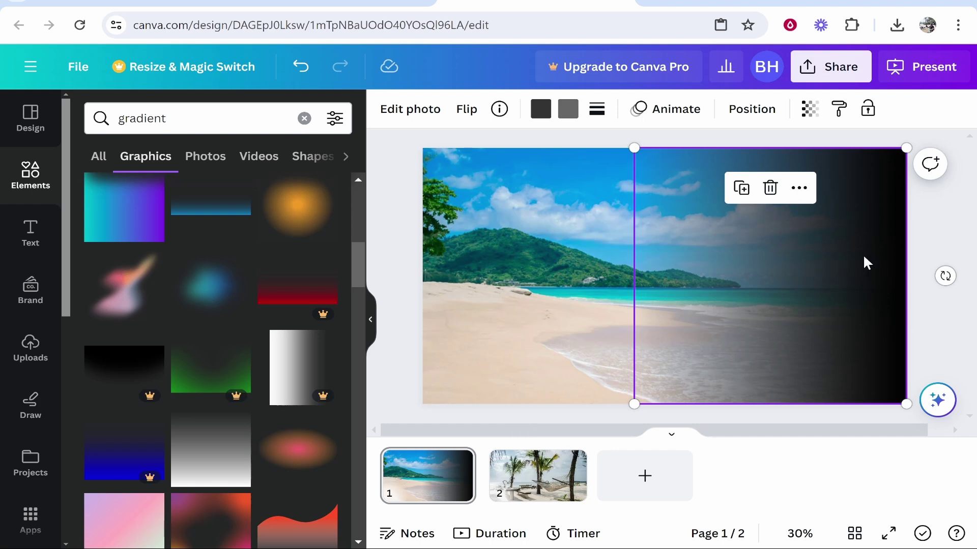
{"action": "left_click", "coordinate": [955, 226]}
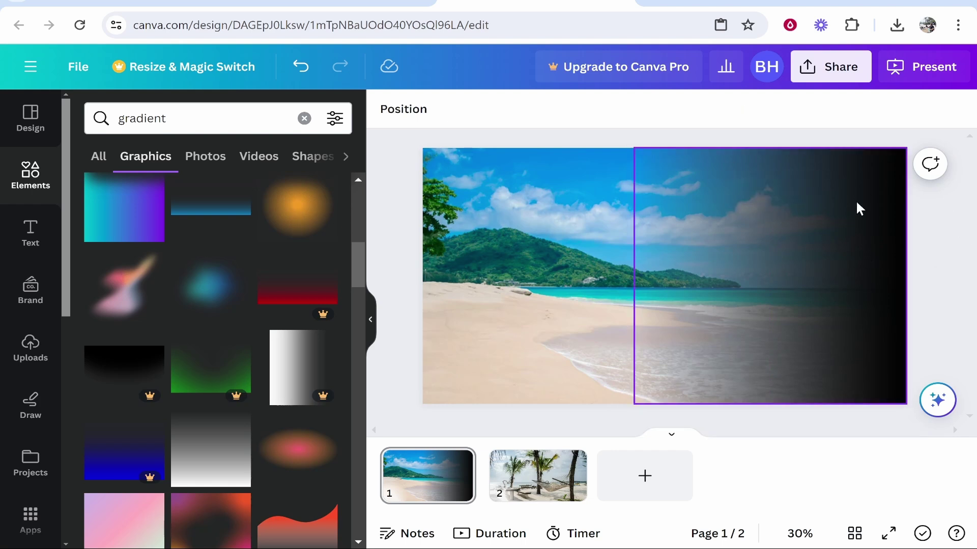
{"action": "left_click", "coordinate": [796, 281]}
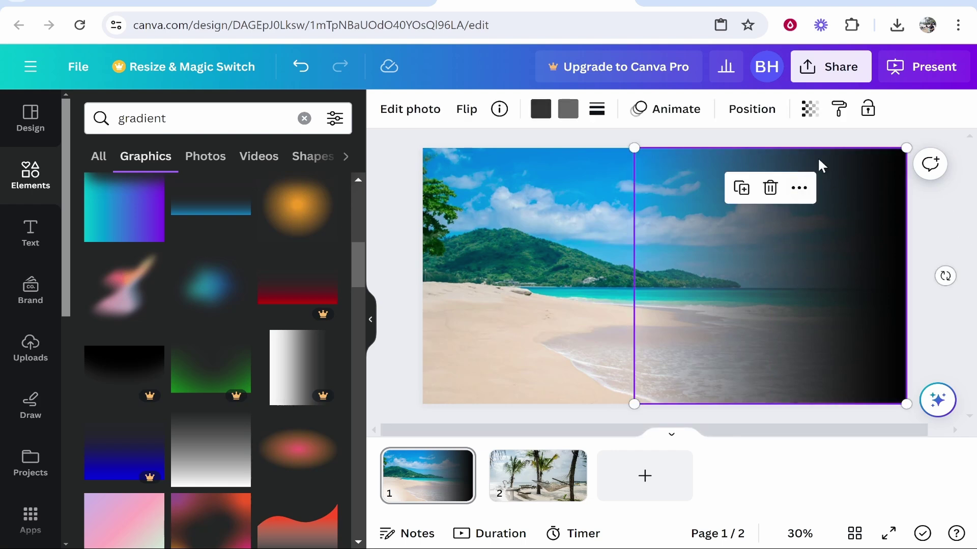
{"action": "left_click_drag", "start_coordinate": [842, 172], "coordinate": [768, 138]}
Copy both gradient layers and paste them onto page 2's hammock photo
{"action": "right_click", "coordinate": [778, 213]}
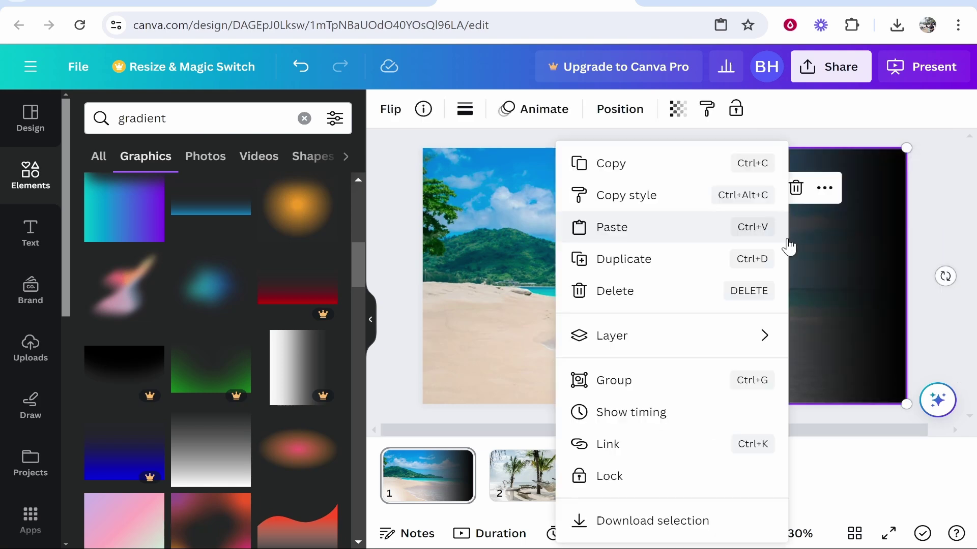
{"action": "left_click", "coordinate": [630, 166]}
{"action": "left_click", "coordinate": [539, 491]}
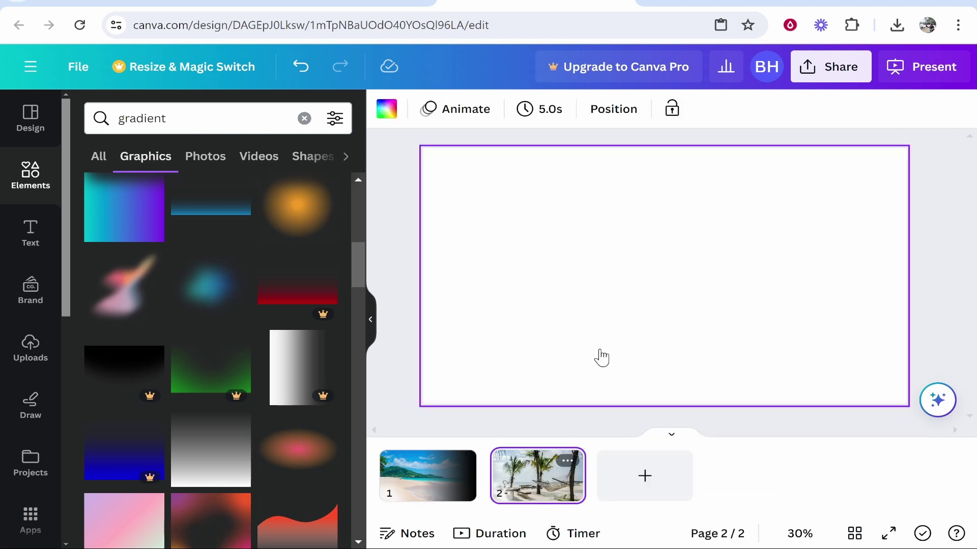
{"action": "right_click", "coordinate": [636, 233]}
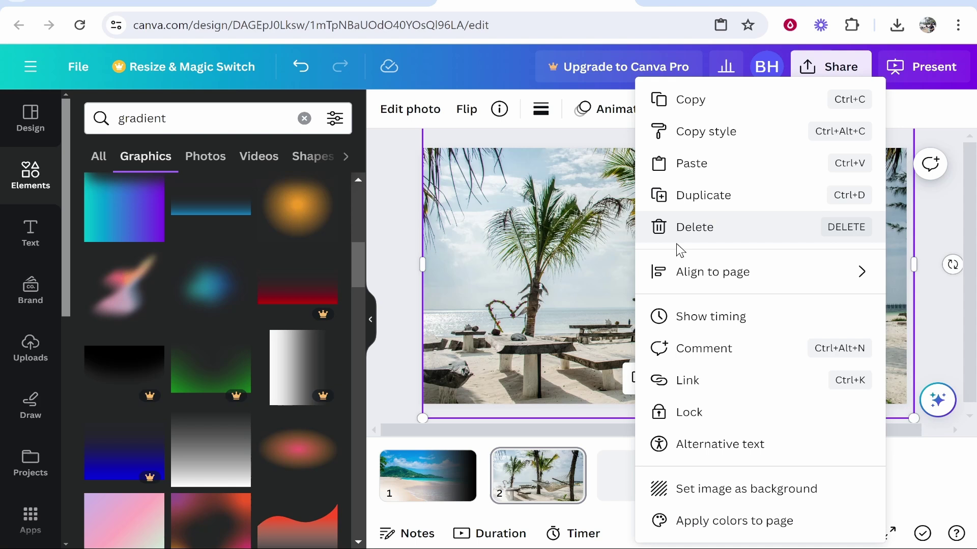
{"action": "left_click", "coordinate": [684, 164]}
Rotate the pasted gradients 180° and move them over the photo's left half
{"action": "left_click_drag", "start_coordinate": [945, 276], "coordinate": [547, 287]}
{"action": "left_click_drag", "start_coordinate": [751, 279], "coordinate": [542, 290]}
{"action": "scroll", "coordinate": [755, 377], "scroll_direction": "up", "scroll_amount": 5}
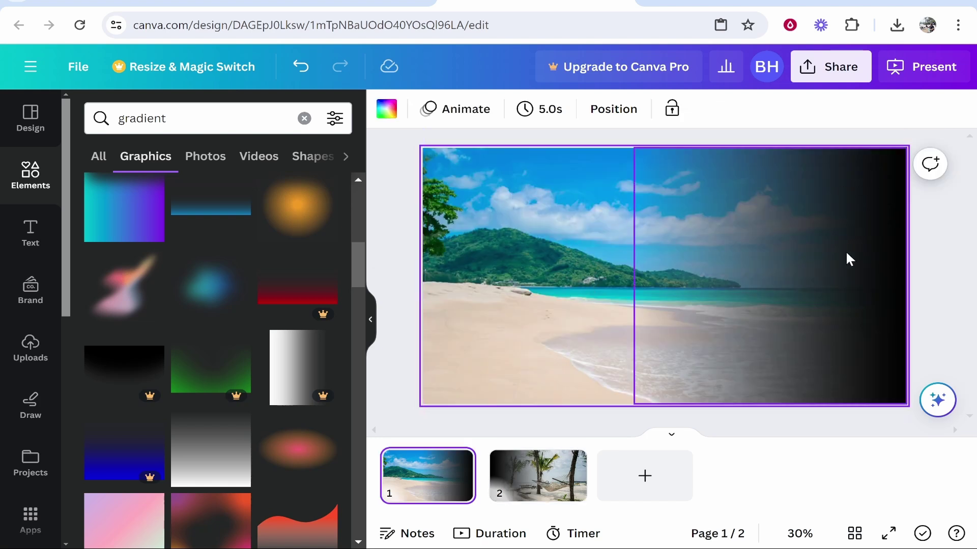
{"action": "left_click", "coordinate": [529, 504]}
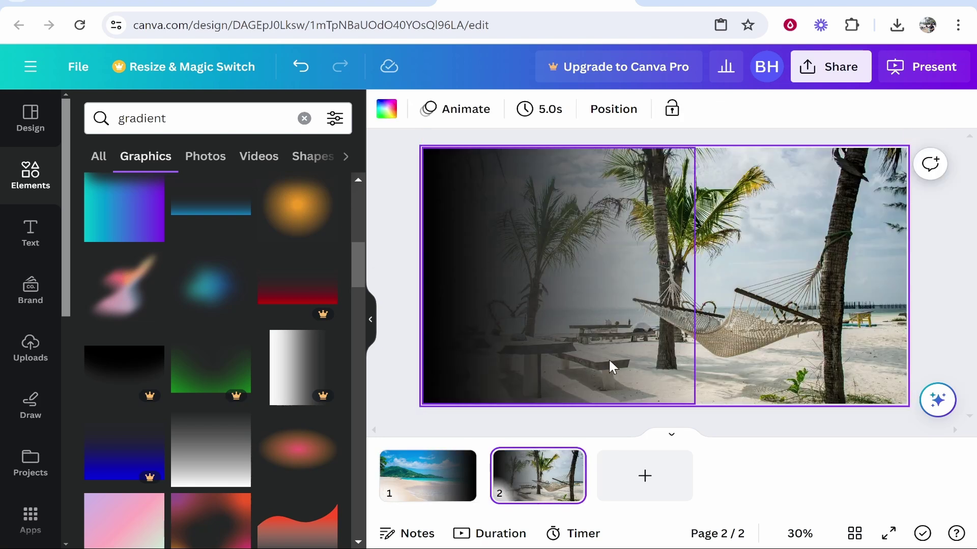
Download only page 1 as a PNG via Share > Download
{"action": "left_click", "coordinate": [456, 484]}
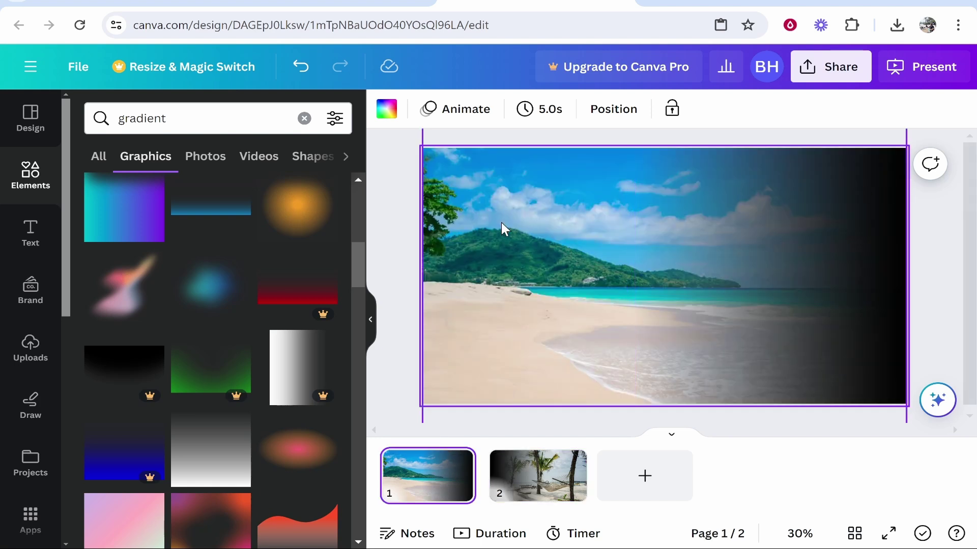
{"action": "left_click", "coordinate": [847, 71]}
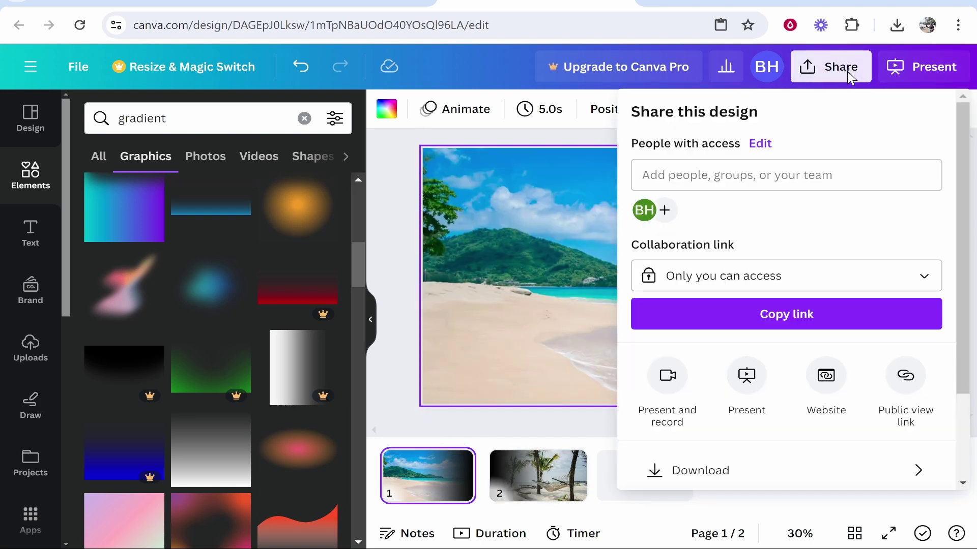
{"action": "left_click", "coordinate": [740, 485]}
{"action": "left_click", "coordinate": [713, 364]}
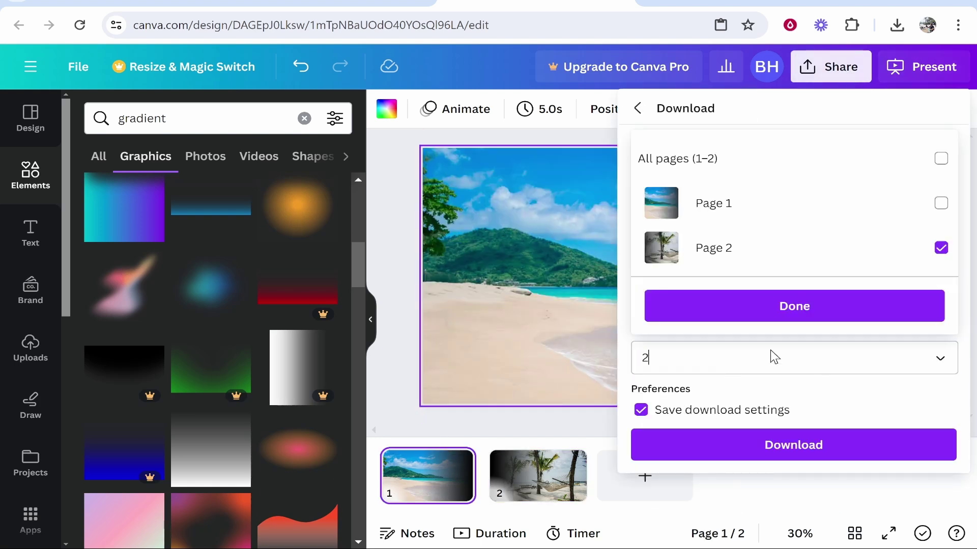
{"action": "left_click", "coordinate": [926, 215]}
{"action": "left_click", "coordinate": [940, 248]}
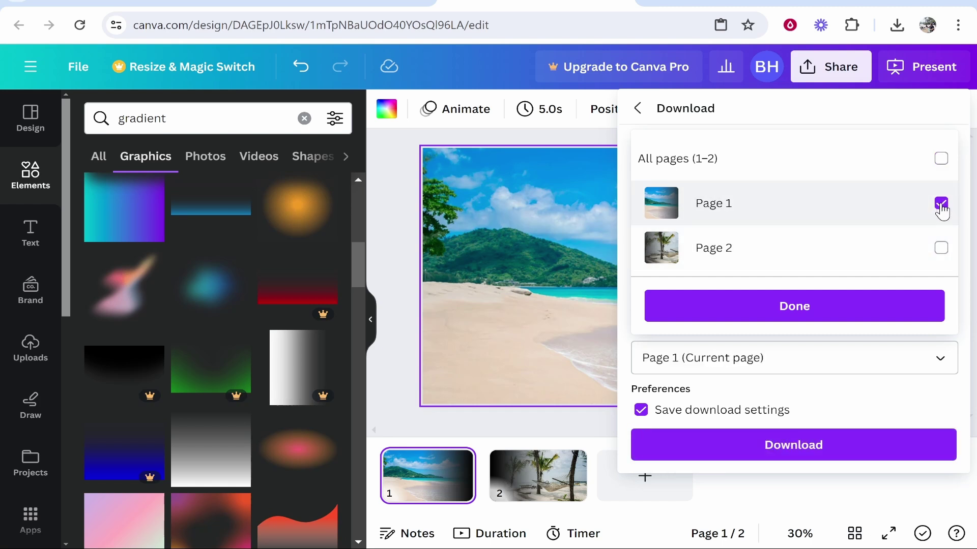
{"action": "left_click", "coordinate": [820, 307]}
{"action": "left_click", "coordinate": [779, 442]}
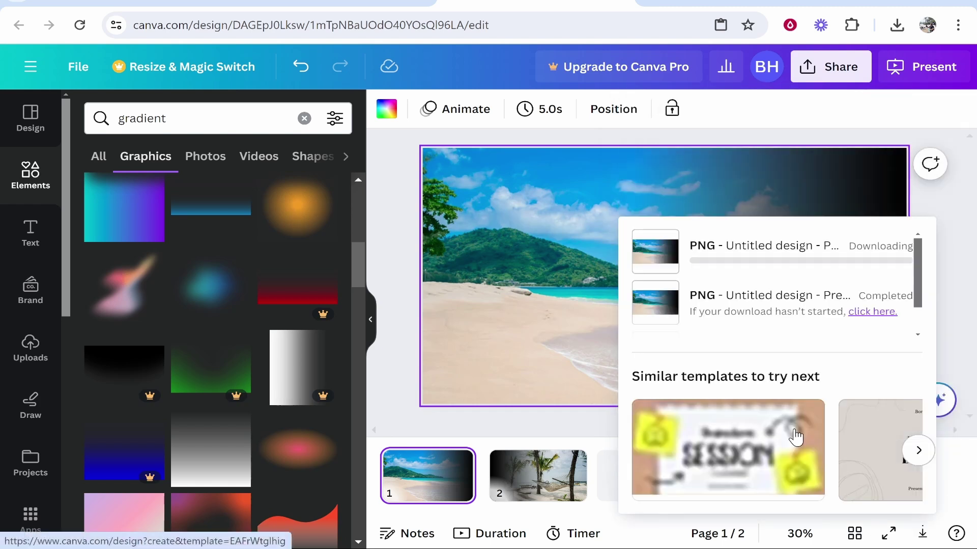
Download only page 2 as a PNG
{"action": "left_click", "coordinate": [537, 475]}
{"action": "left_click", "coordinate": [830, 67]}
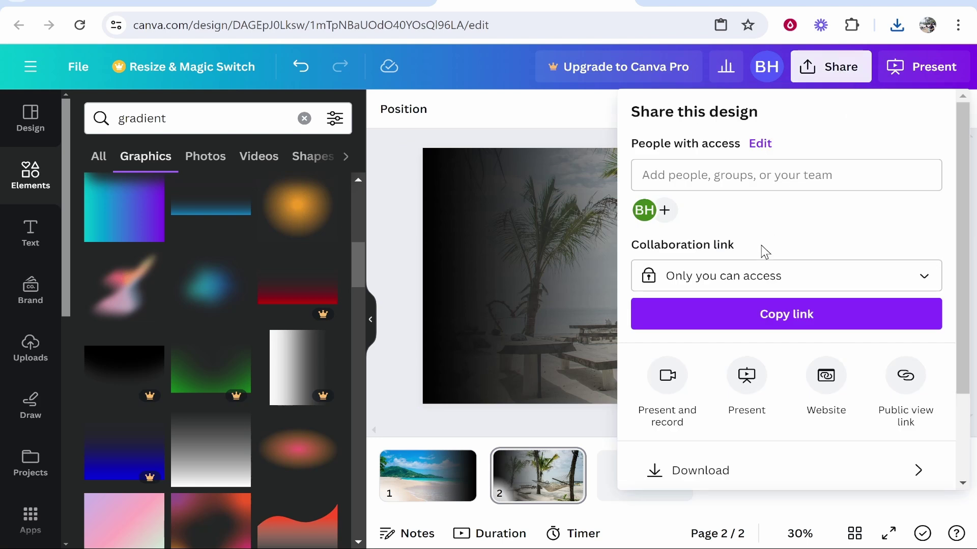
{"action": "left_click", "coordinate": [702, 468]}
{"action": "left_click", "coordinate": [708, 367]}
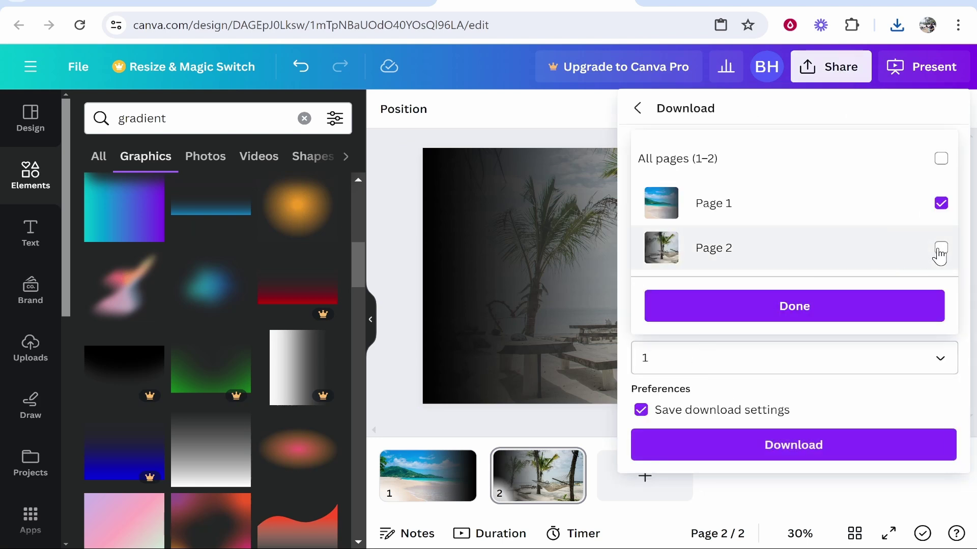
{"action": "left_click", "coordinate": [940, 248]}
{"action": "left_click", "coordinate": [940, 203]}
{"action": "left_click", "coordinate": [794, 445]}
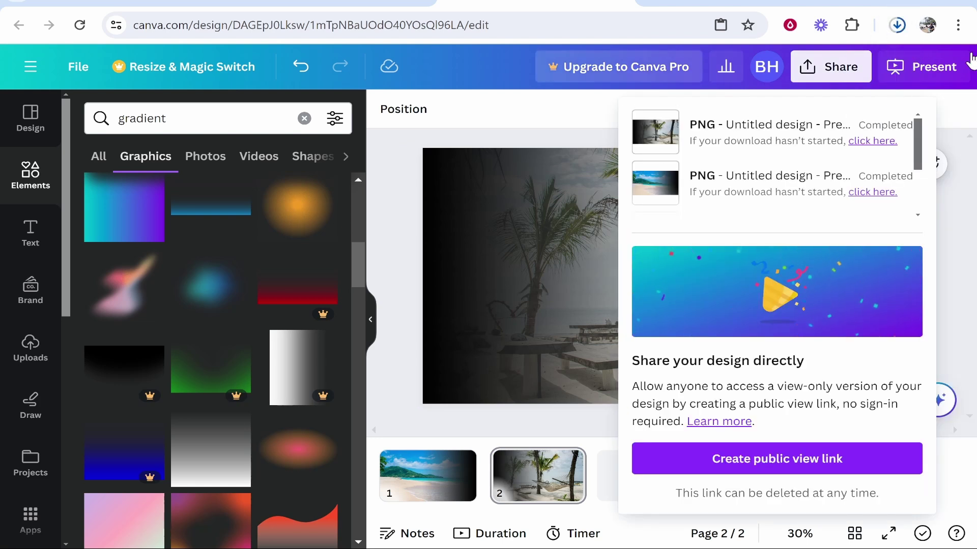
Upload Untitled design (7) and (8) from the Downloads folder into Canva's Uploads
{"action": "left_click", "coordinate": [897, 25]}
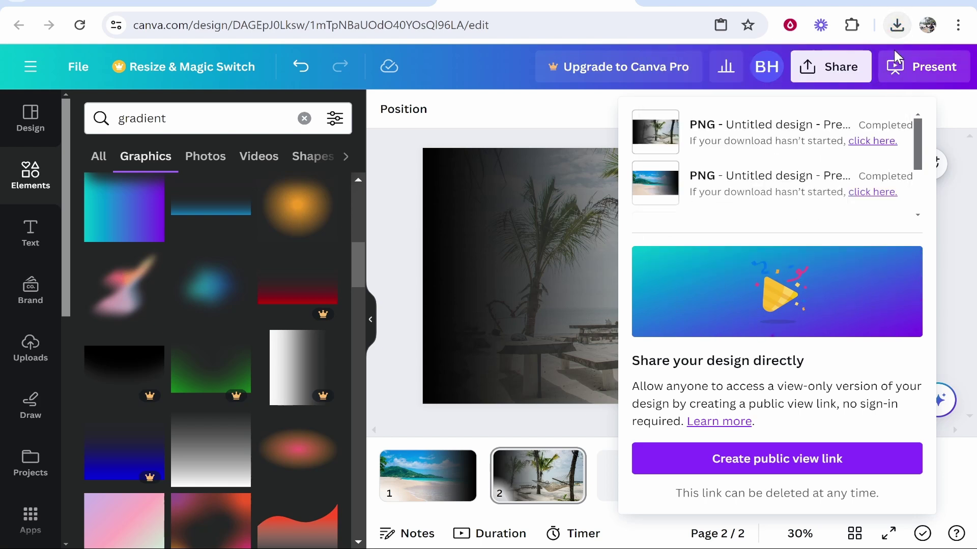
{"action": "left_click", "coordinate": [893, 48]}
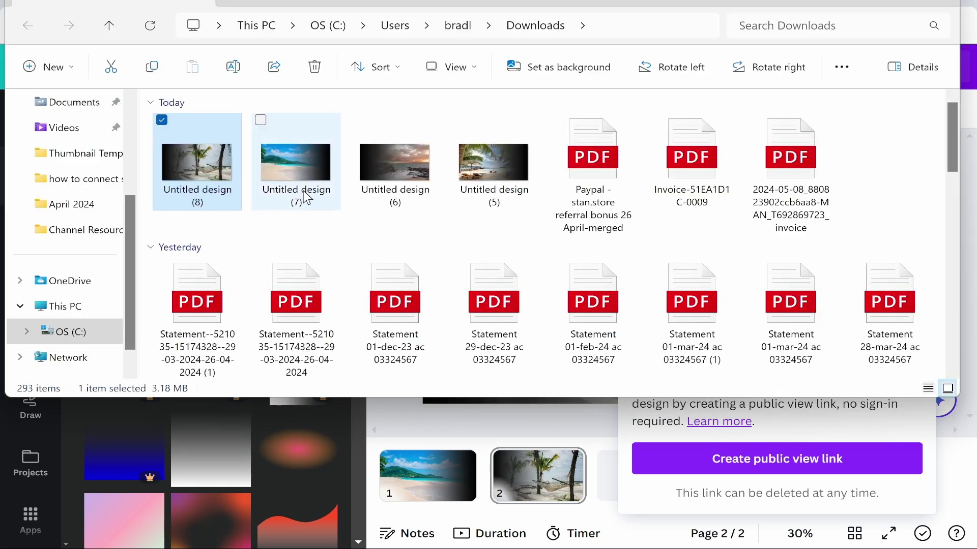
{"action": "left_click", "coordinate": [307, 198], "text": "ctrl"}
{"action": "double_click", "coordinate": [334, 12]}
{"action": "left_click_drag", "start_coordinate": [737, 359], "coordinate": [250, 319]}
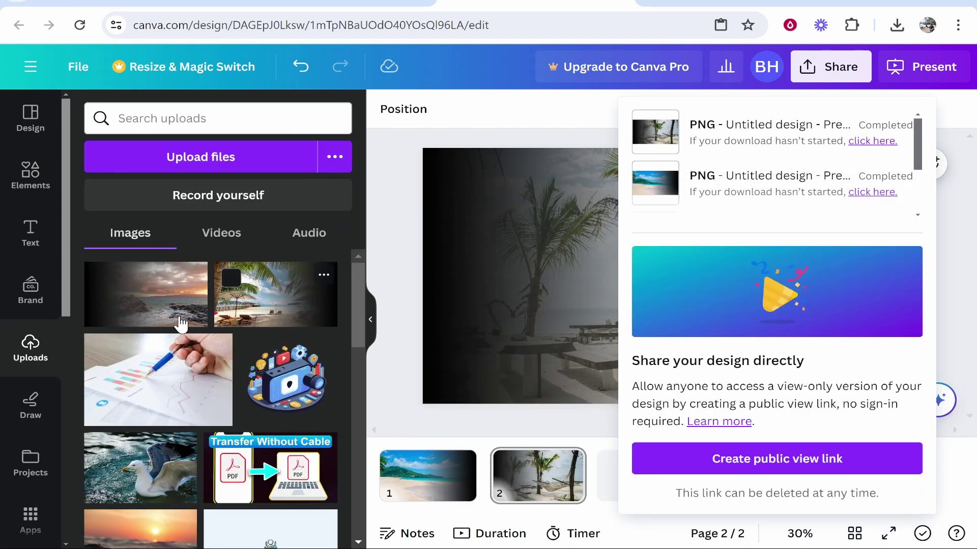
Marquee-select the leftover images on the page and delete them
{"action": "left_click", "coordinate": [402, 369]}
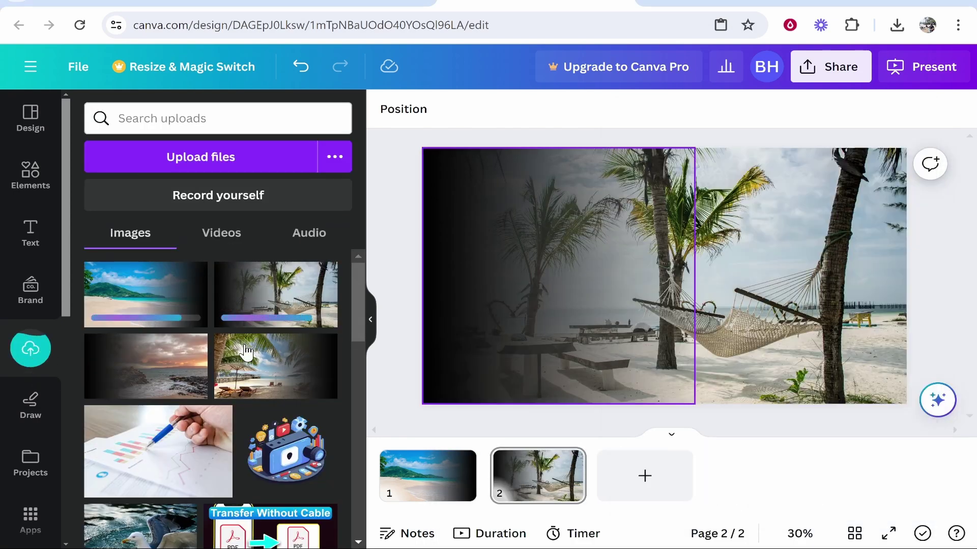
{"action": "left_click", "coordinate": [619, 321]}
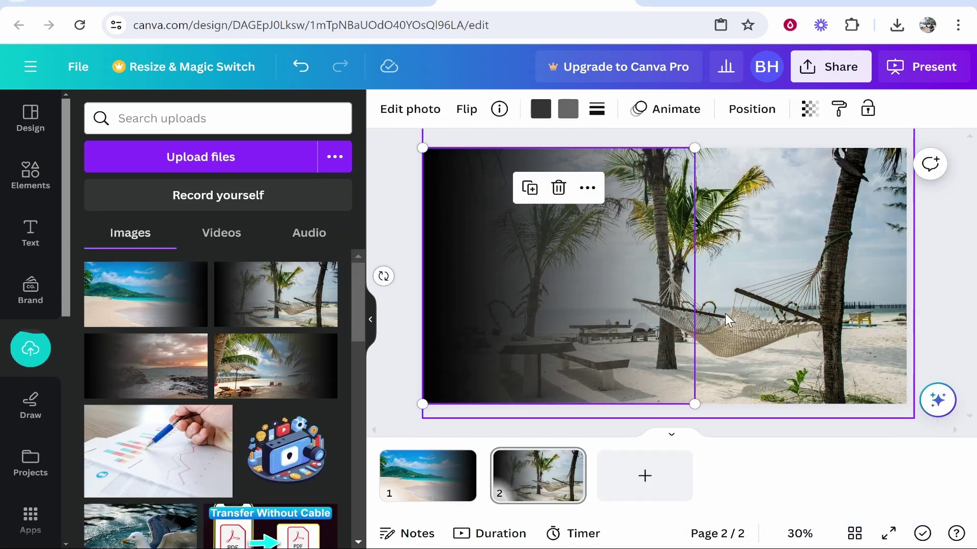
{"action": "left_click_drag", "start_coordinate": [408, 143], "coordinate": [795, 316]}
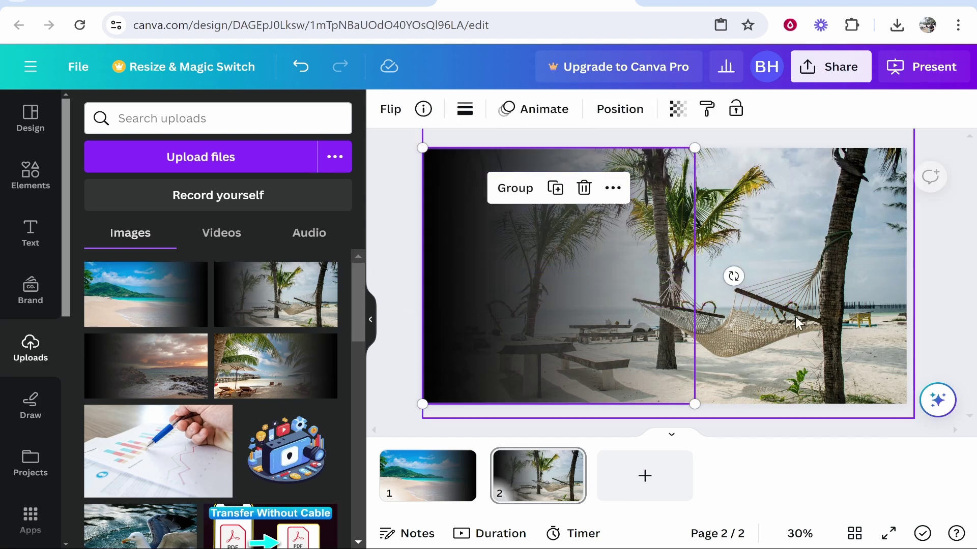
{"action": "key", "text": "Delete"}
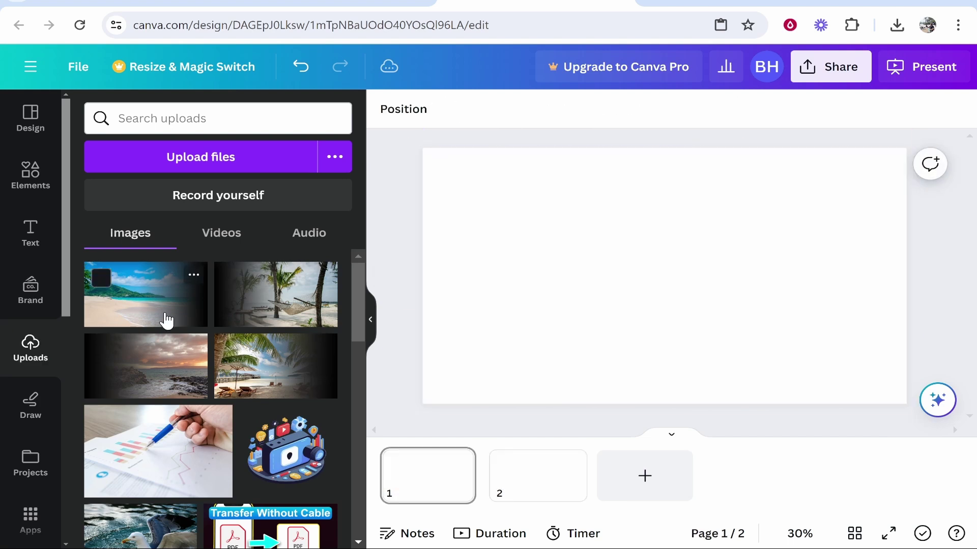
Place the faded beach upload full-page on page 1 and lay the faded hammock upload over it
{"action": "left_click_drag", "start_coordinate": [139, 321], "coordinate": [521, 225]}
{"action": "left_click_drag", "start_coordinate": [778, 336], "coordinate": [906, 404]}
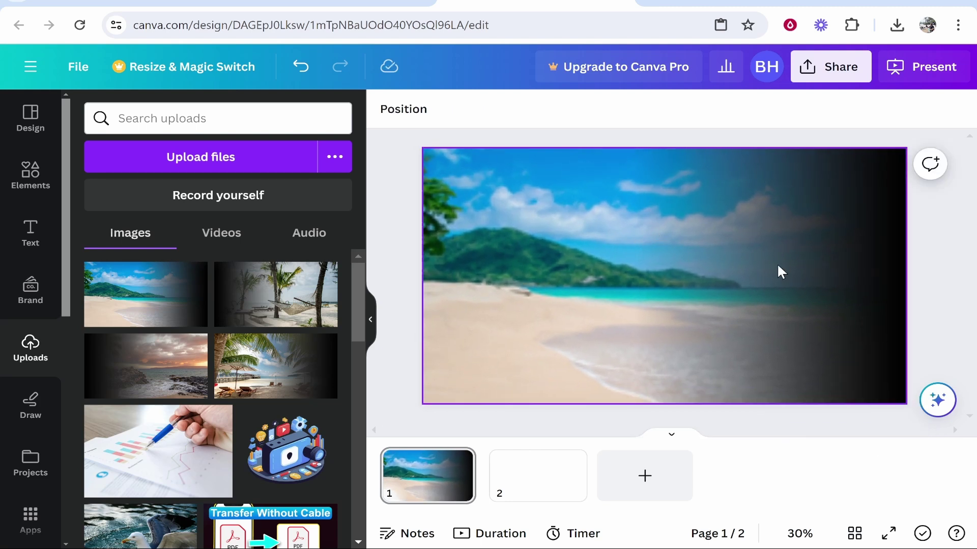
{"action": "left_click_drag", "start_coordinate": [275, 294], "coordinate": [491, 241]}
{"action": "left_click_drag", "start_coordinate": [602, 235], "coordinate": [828, 277]}
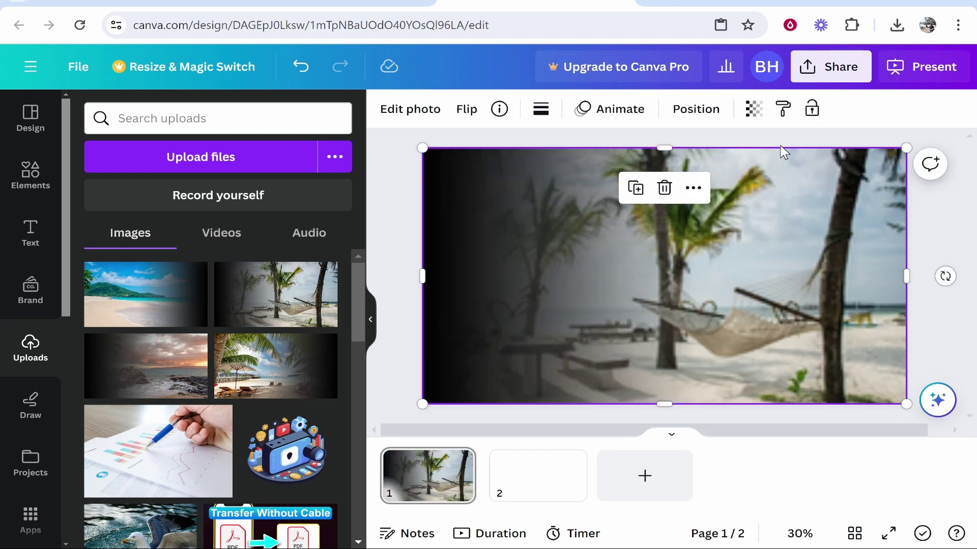
Set the hammock image's transparency to 87 to blend it with the beach photo
{"action": "left_click", "coordinate": [753, 109]}
{"action": "left_click_drag", "start_coordinate": [743, 174], "coordinate": [648, 172]}
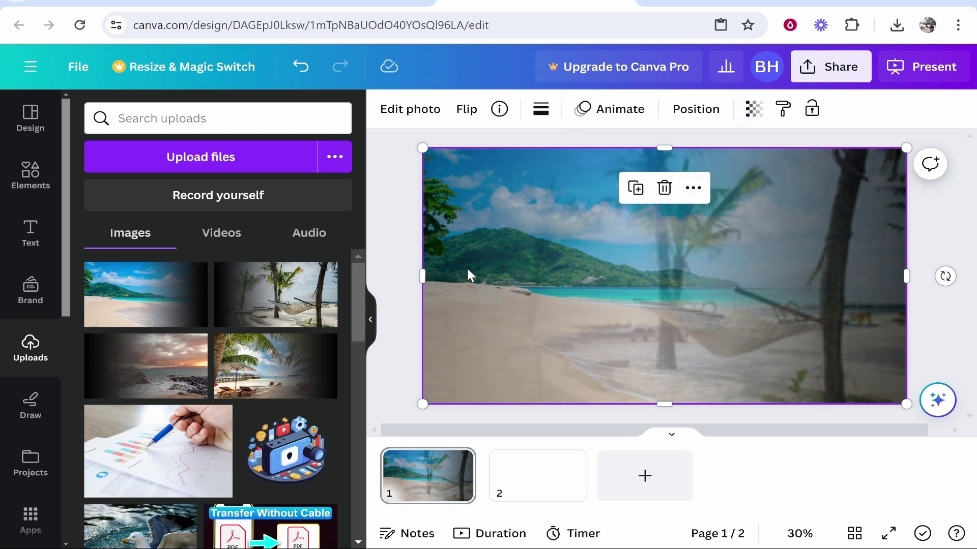
{"action": "left_click", "coordinate": [393, 265]}
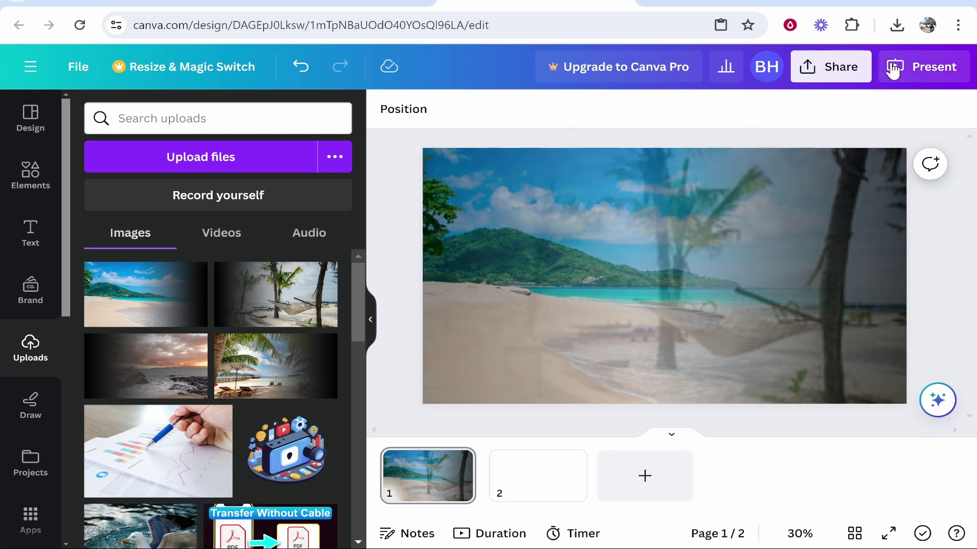
Review the Share > Download file types, then close without downloading
{"action": "left_click", "coordinate": [831, 67]}
{"action": "left_click", "coordinate": [788, 471]}
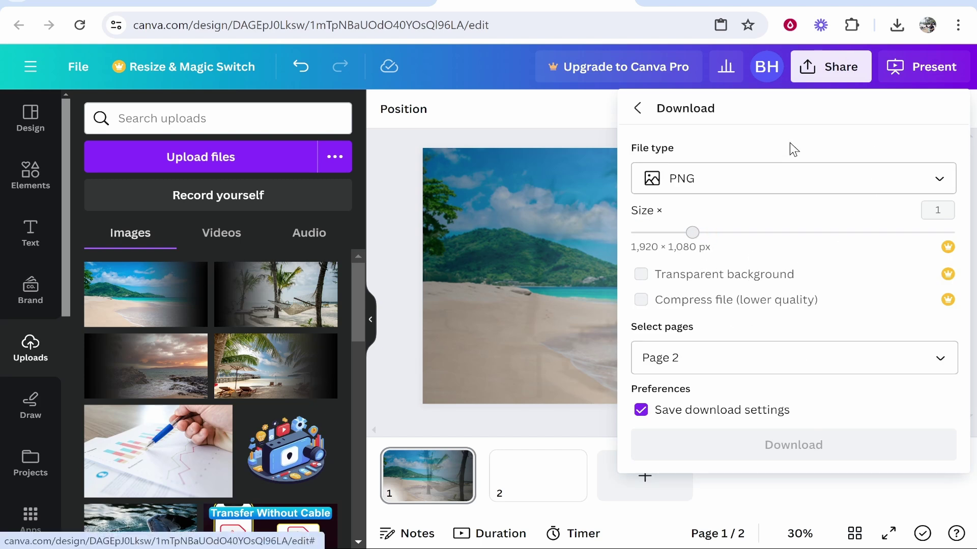
{"action": "left_click", "coordinate": [741, 185]}
{"action": "left_click", "coordinate": [551, 189]}
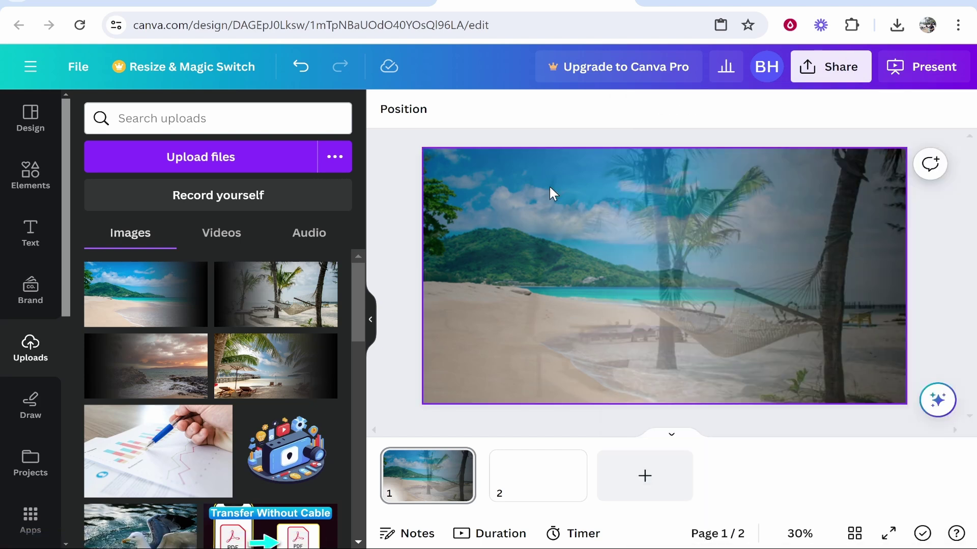